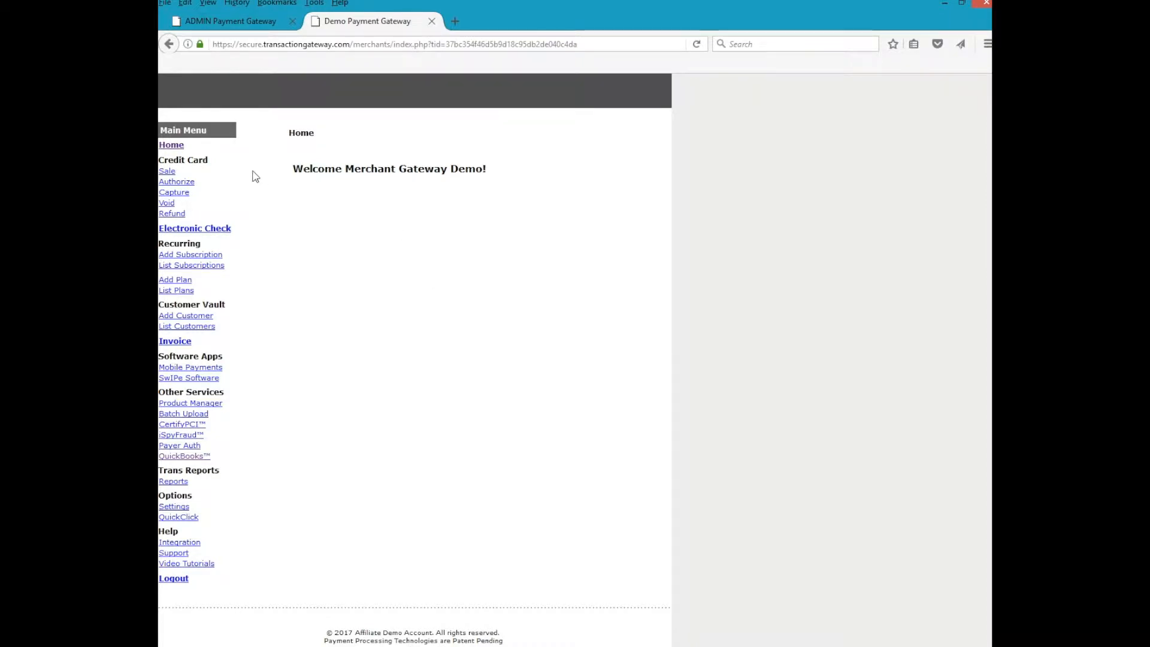
- Open the QuickBooks integration page in the merchant portal and launch the plug-in installer
left_click(183, 457)
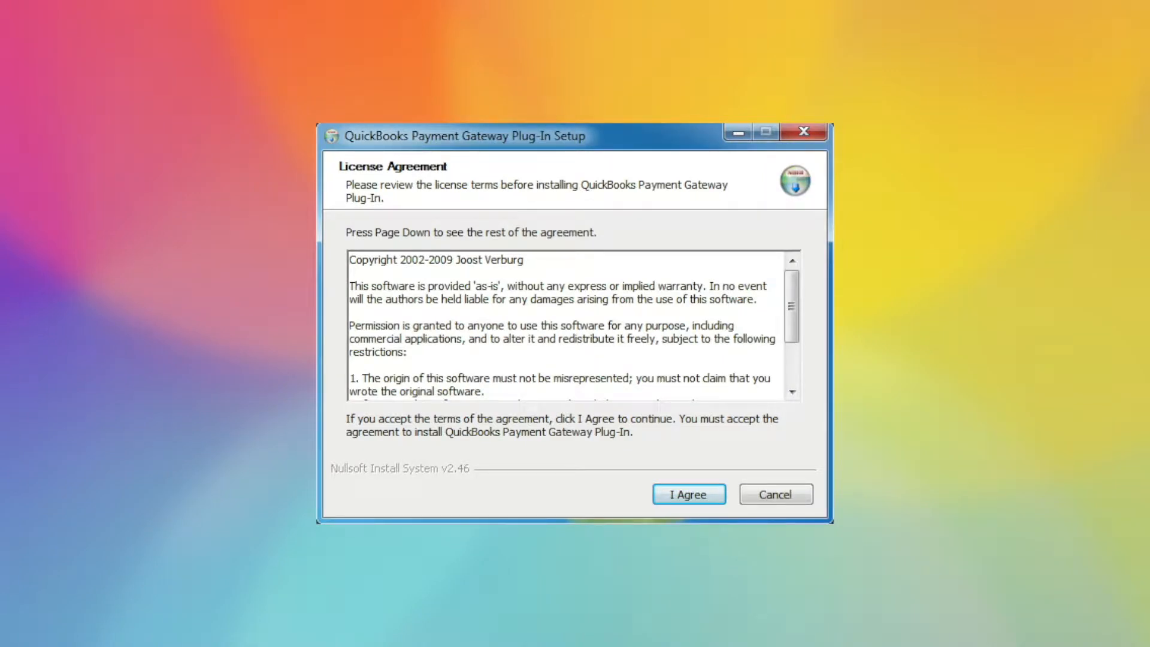
- Accept the licence, install the Payment Gateway Plug-In, and relaunch QuickBooks after success
key("Return")
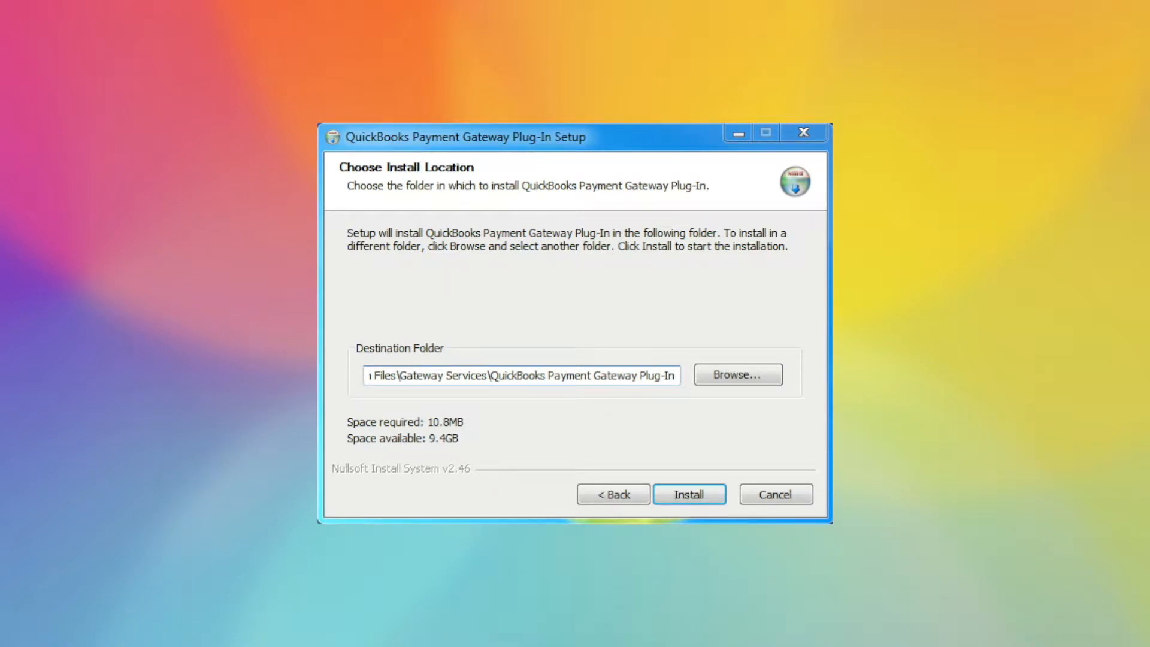
left_click(689, 495)
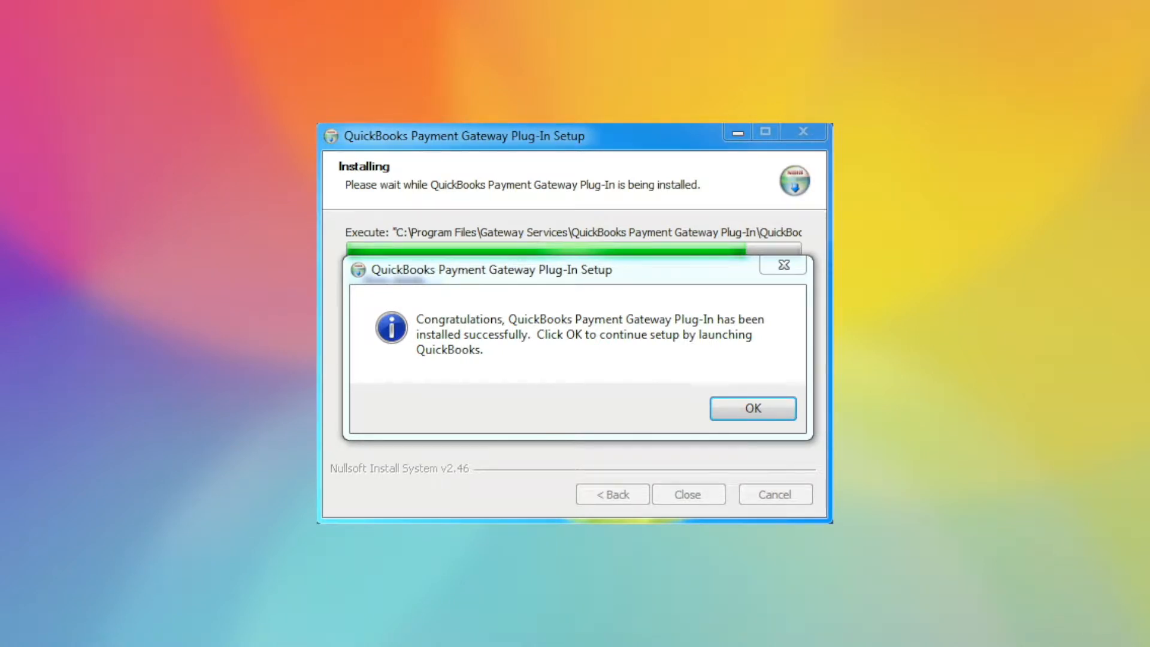
key("Return")
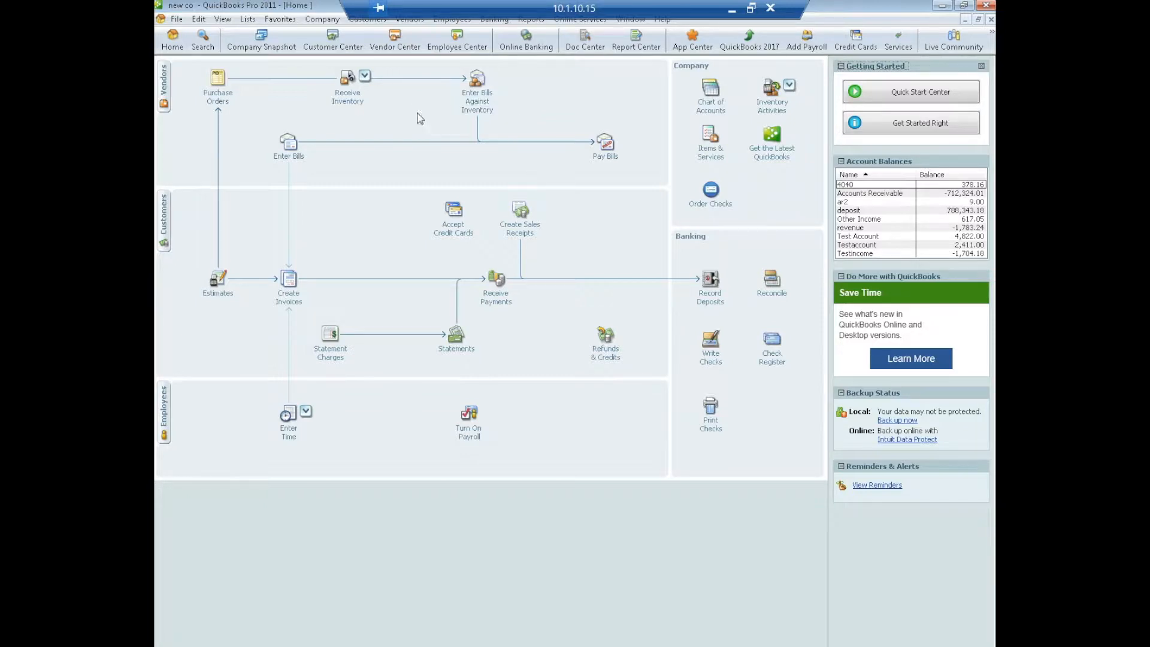
- Open the Payment Gateway Plug-In Configuration window from the Customers menu
left_click(365, 21)
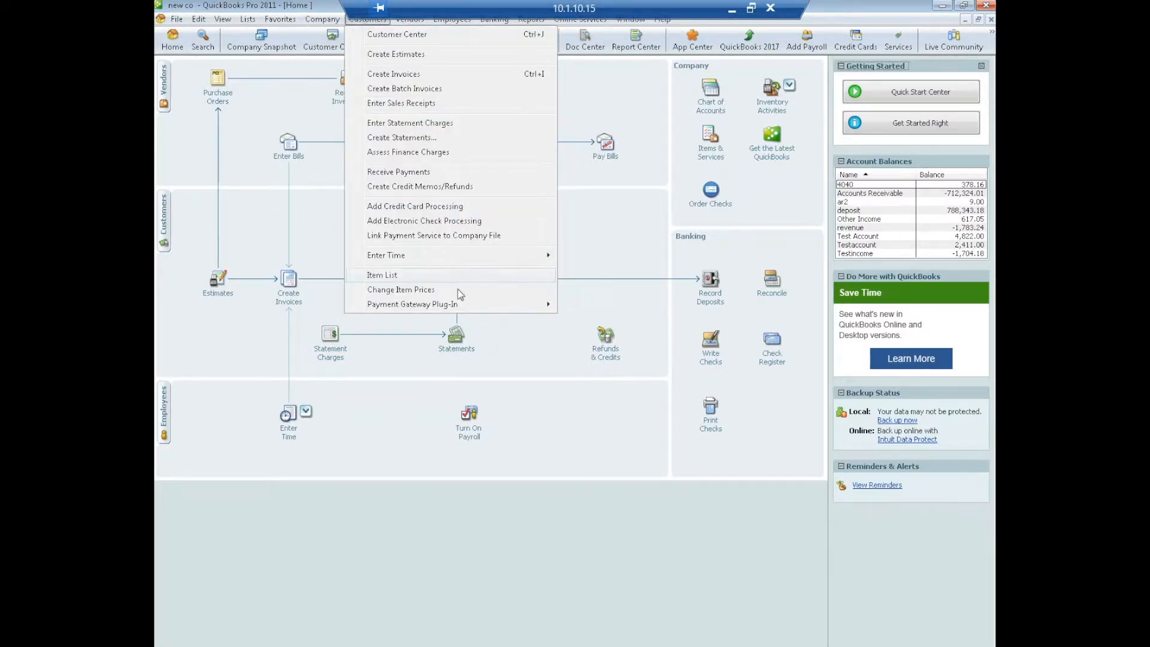
mouse_move(454, 307)
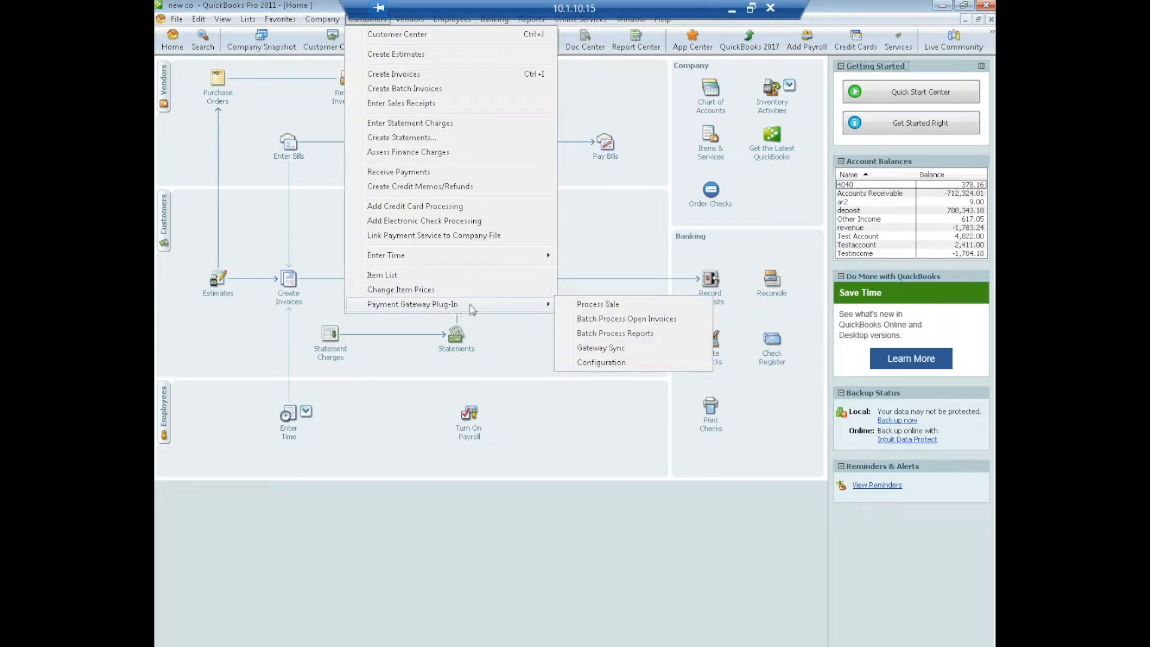
left_click(605, 364)
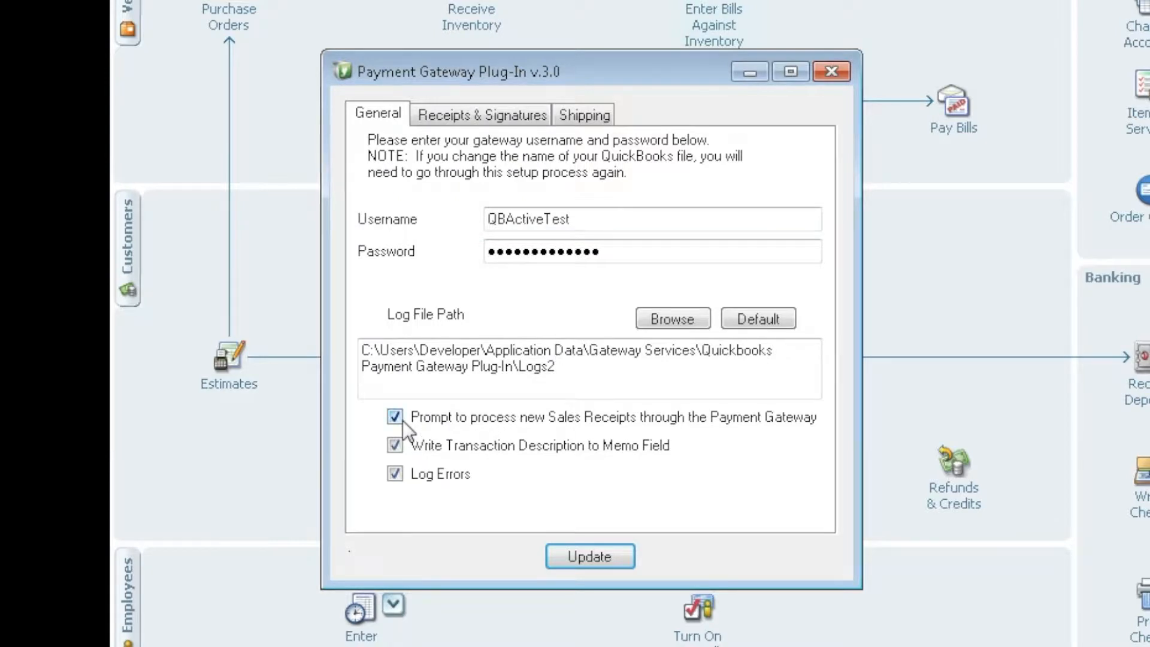
- Review the Receipts & Signatures printer setting, then Update and close the unchanged plug-in settings
left_click(467, 115)
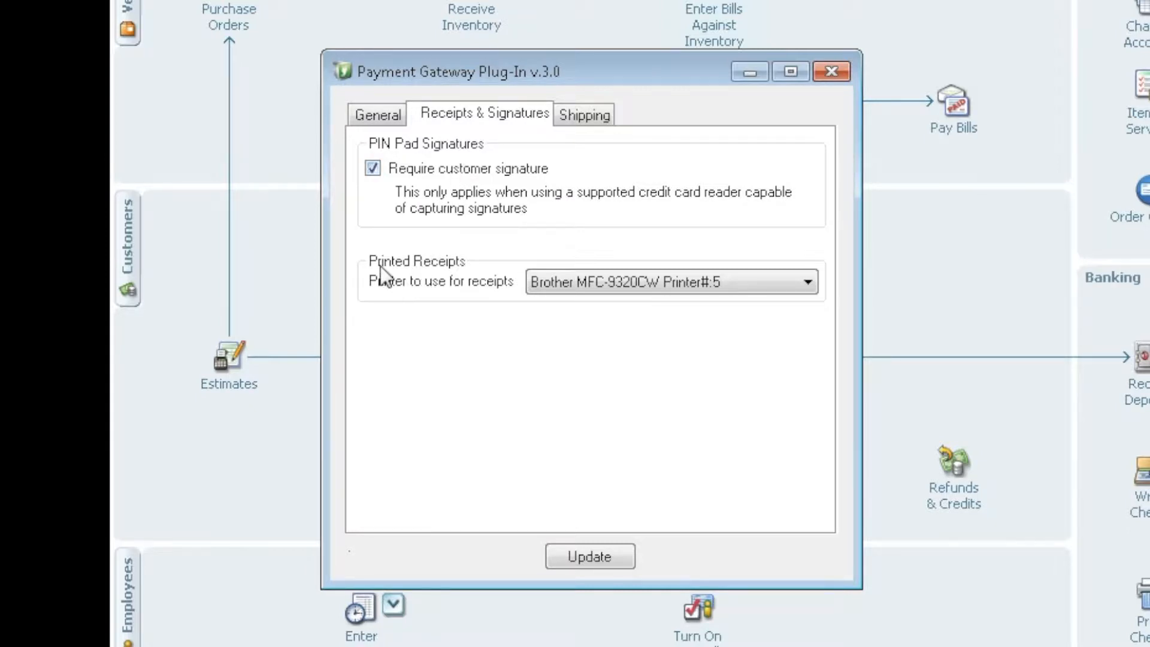
left_click(811, 283)
left_click(811, 282)
left_click(382, 114)
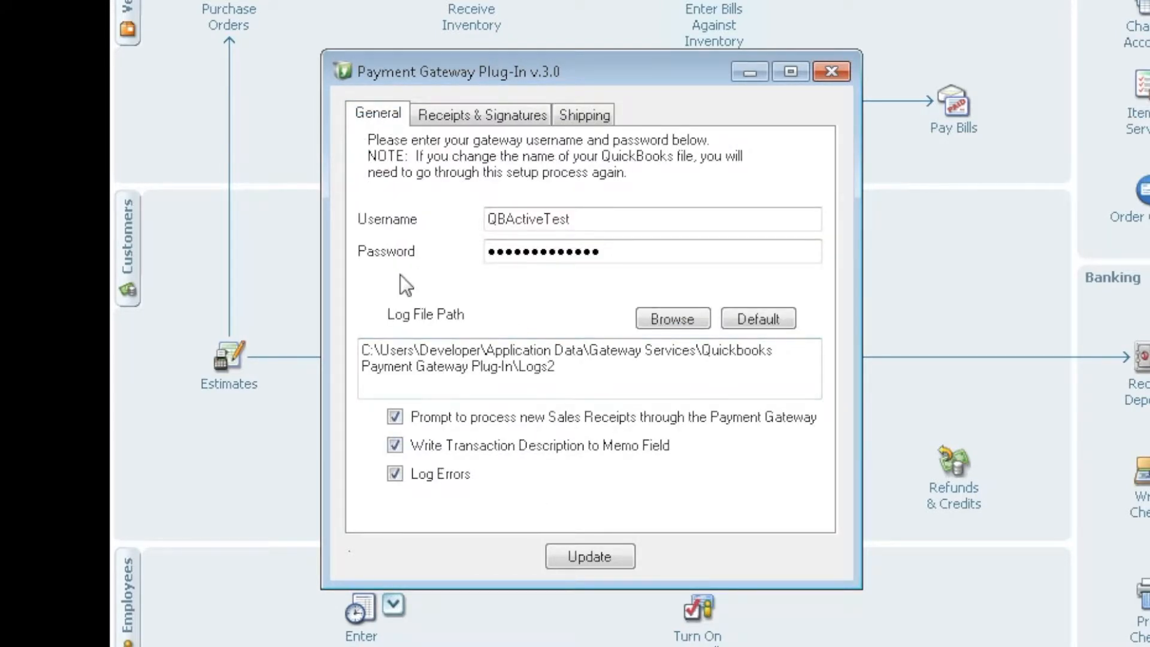
left_click(630, 557)
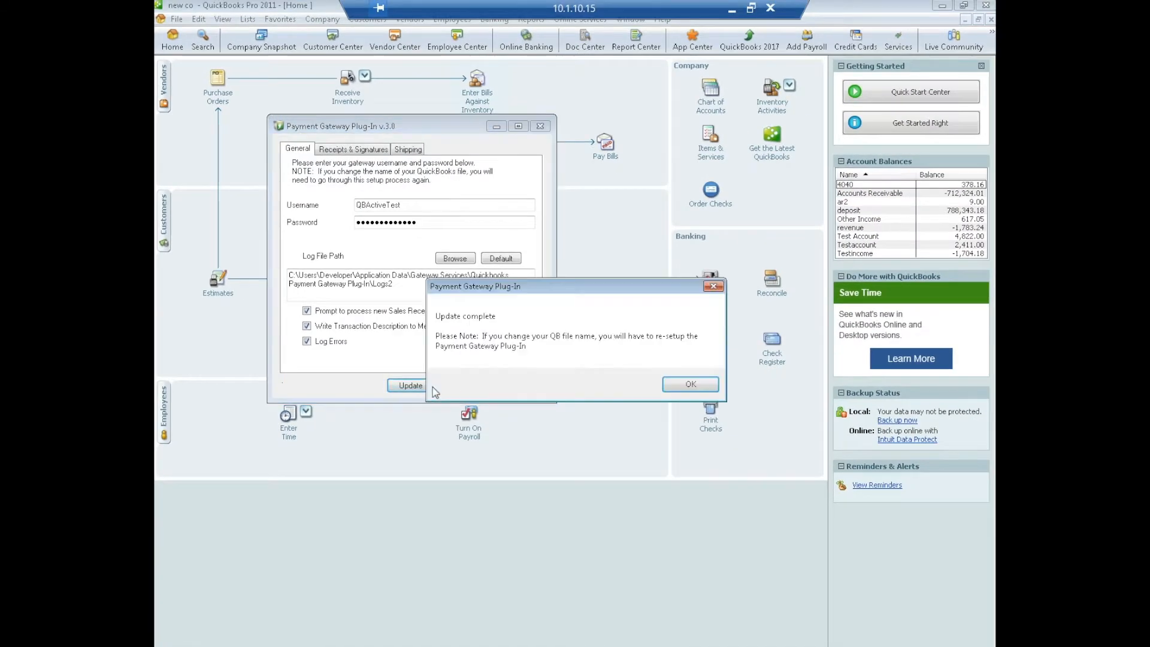
left_click(681, 386)
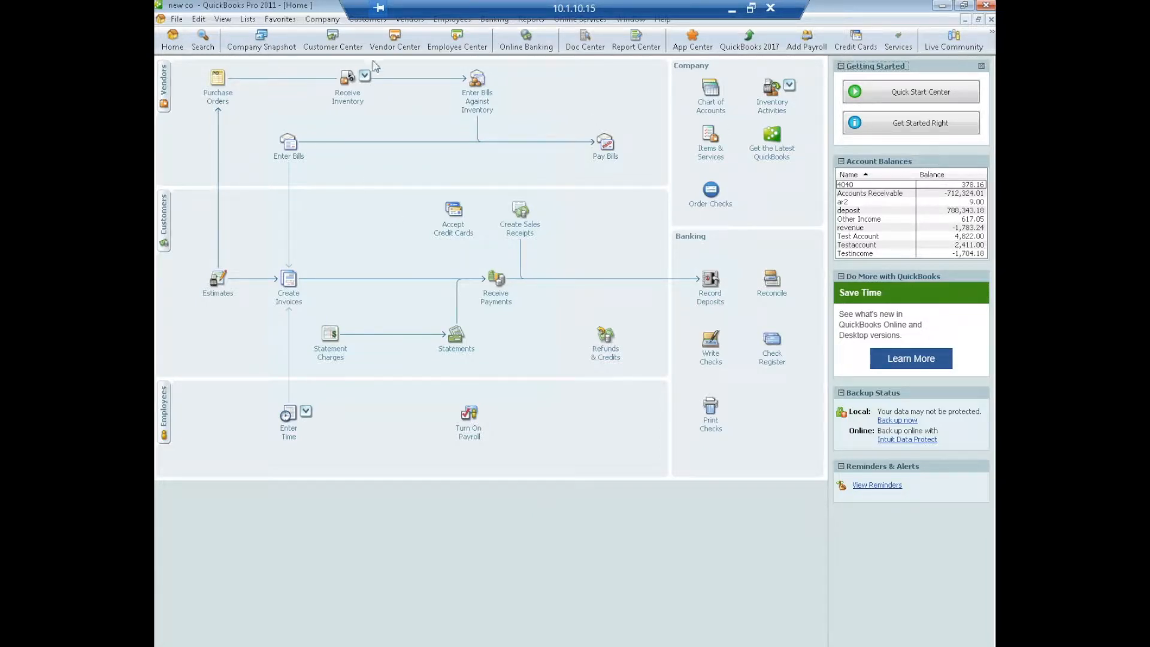
- Open Process Gateway Payment via Process Sale and select the demo customer
left_click(366, 22)
mouse_move(389, 305)
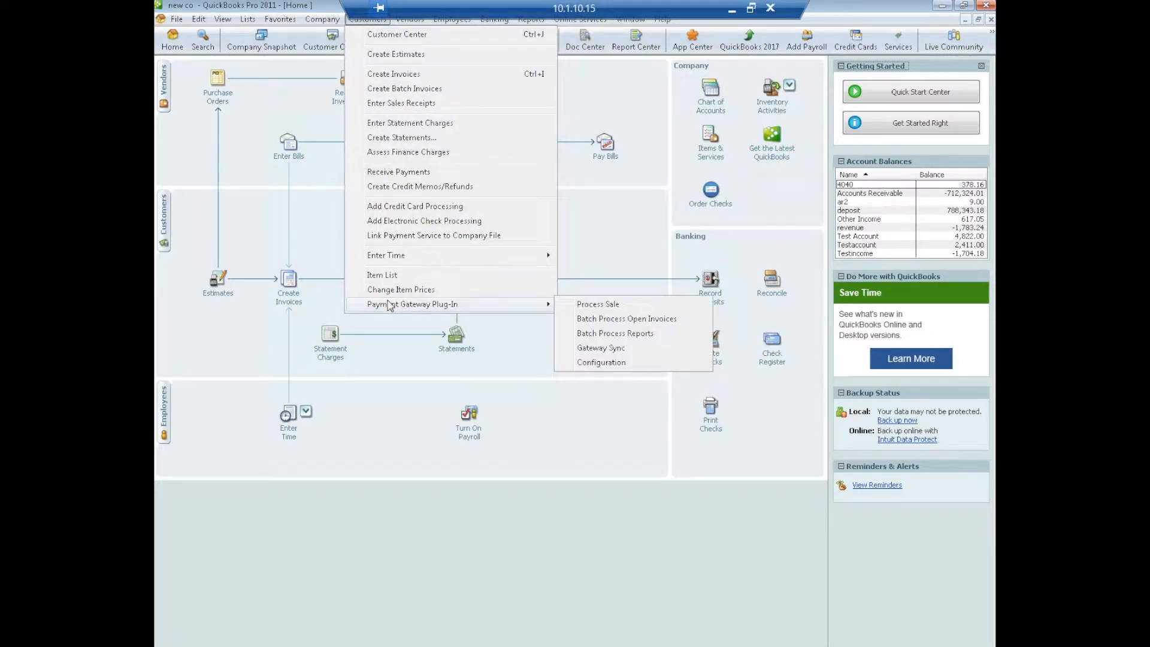
left_click(597, 305)
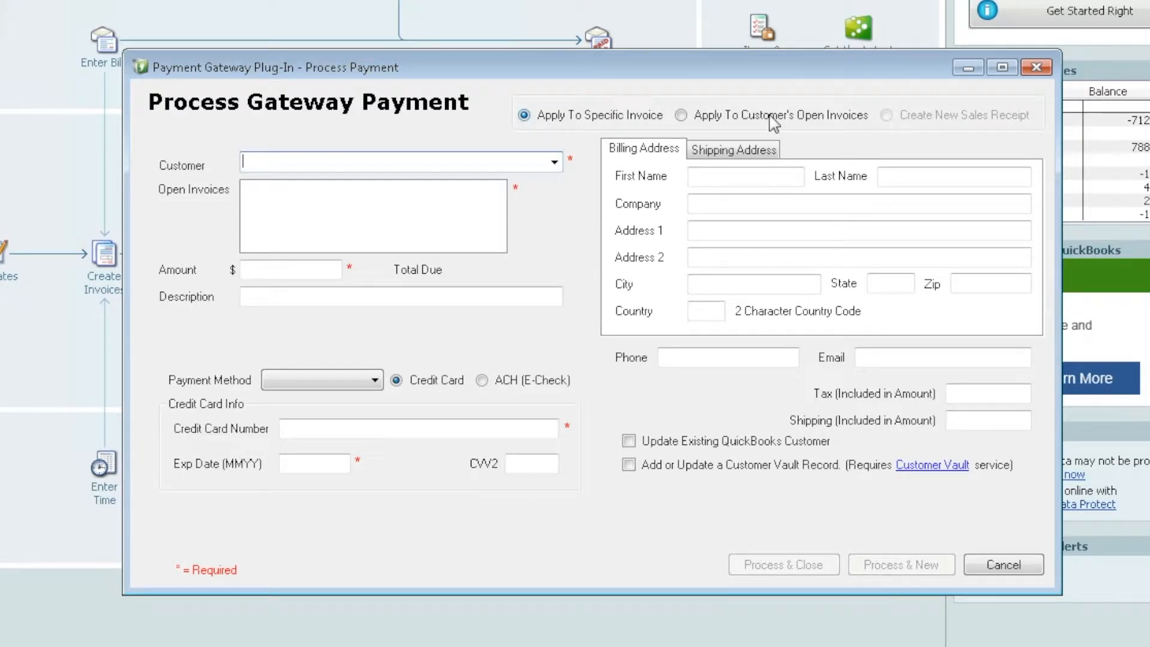
left_click(554, 163)
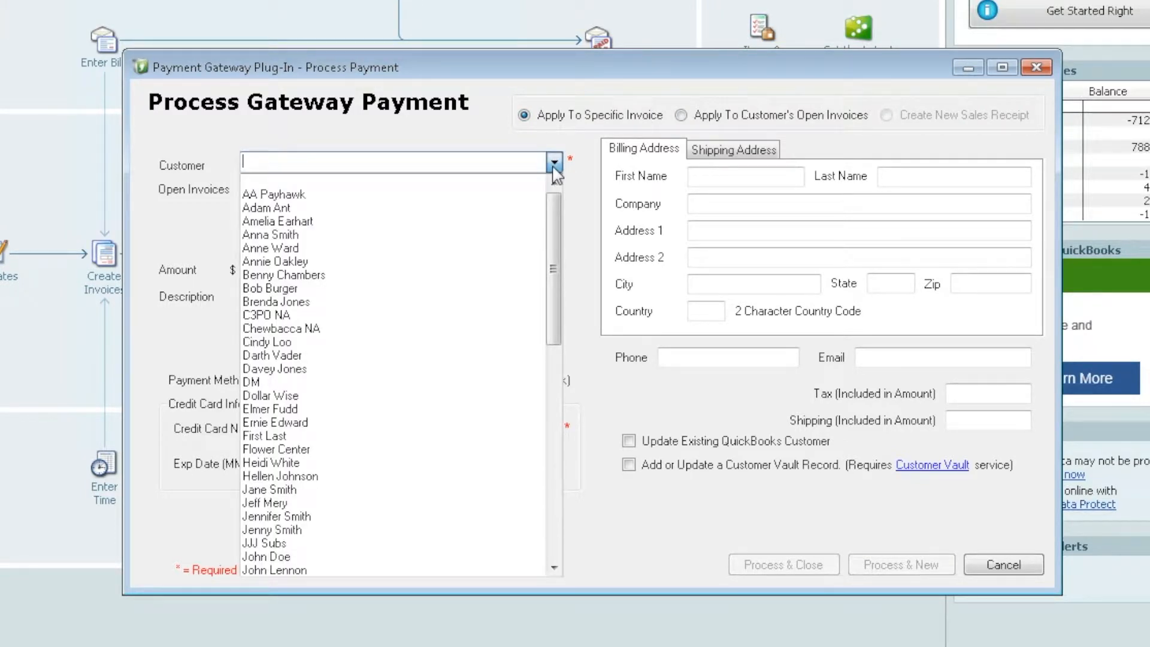
left_click(280, 236)
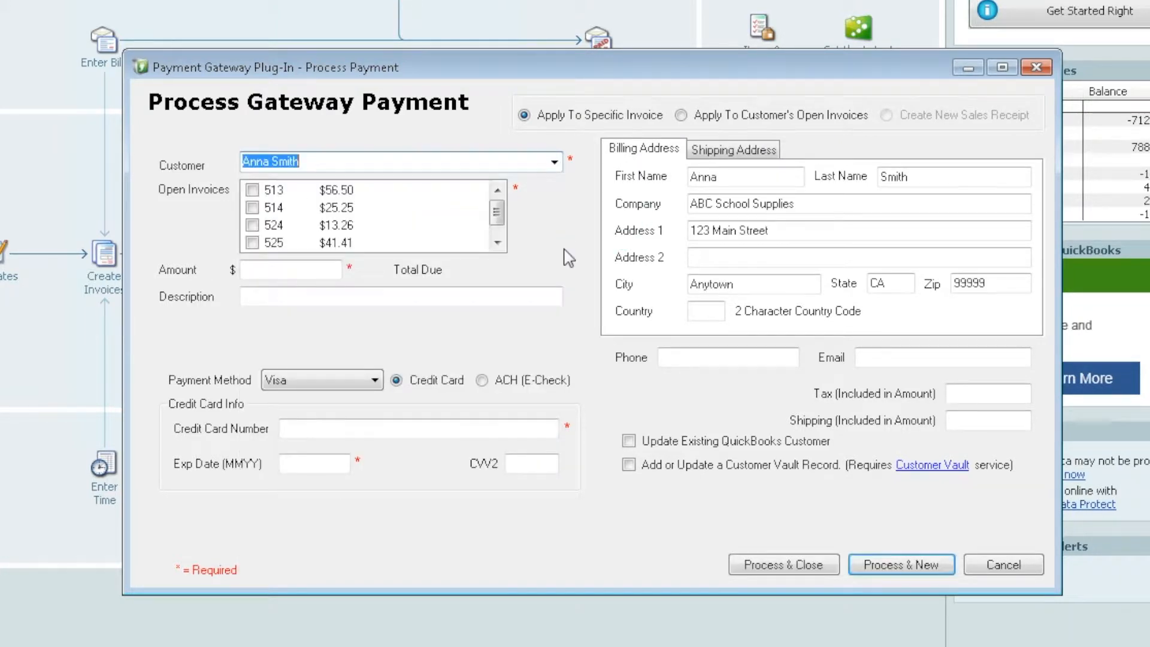
- Try checking and unchecking open invoices 513, 524 and 526
left_click(497, 242)
left_click(497, 190)
left_click(252, 190)
left_click(254, 223)
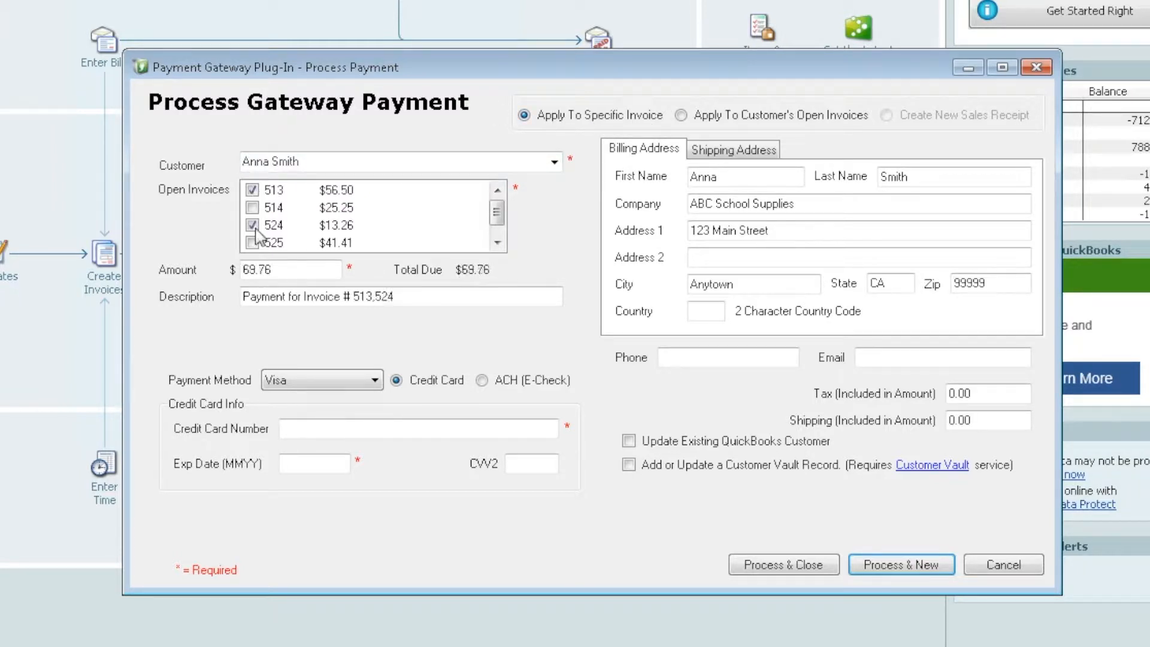
left_click(498, 242)
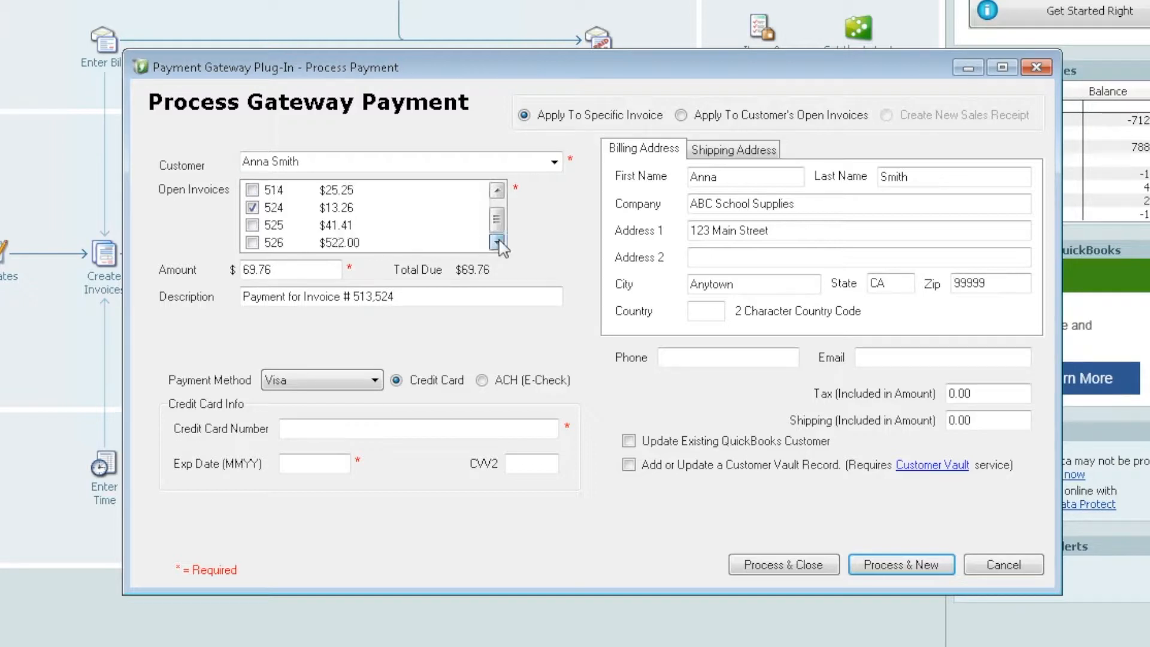
left_click(252, 243)
left_click(497, 190)
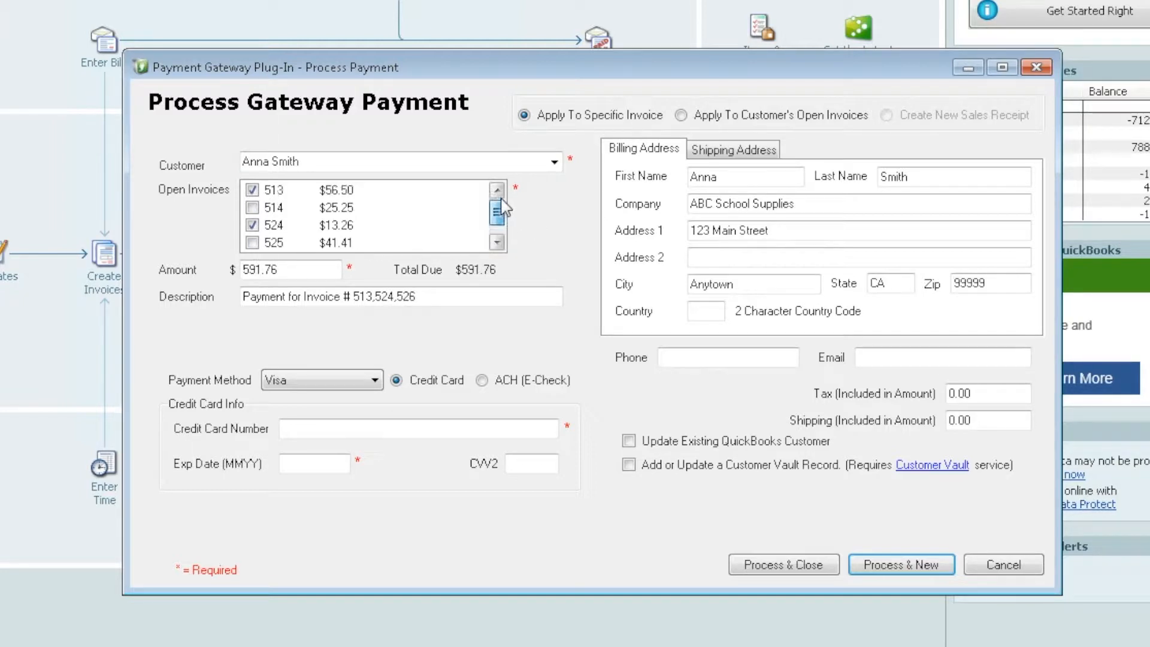
- Try applying 300.00 to all open invoices, then revert to Apply To Specific Invoice
left_click(681, 115)
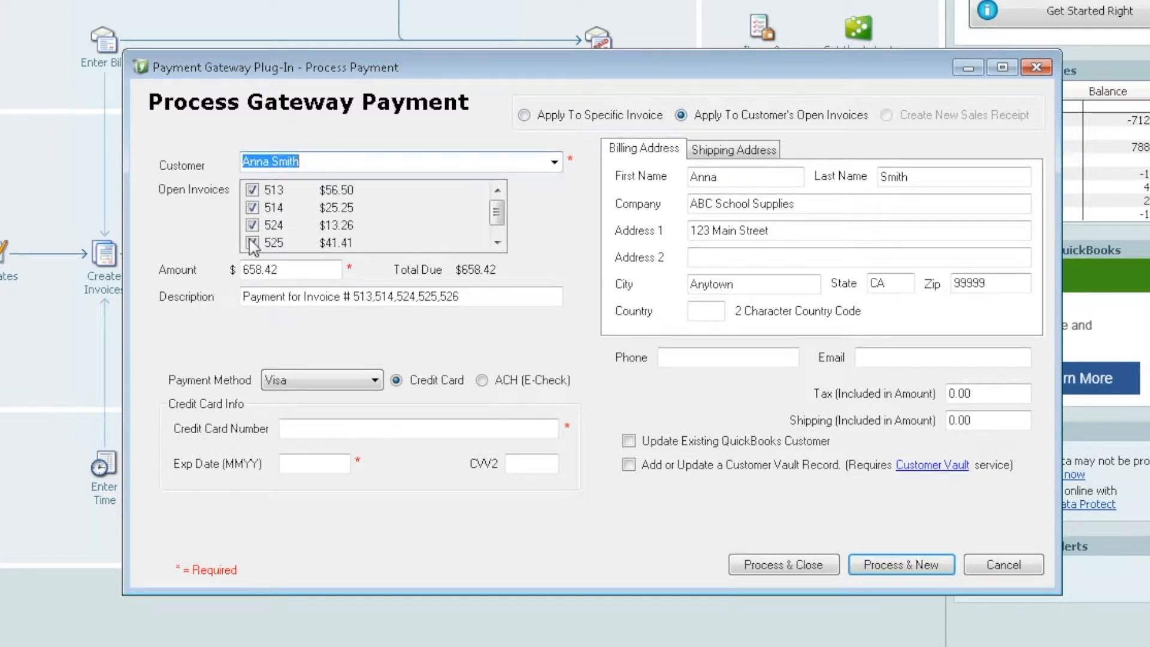
double_click(290, 269)
type("300.00")
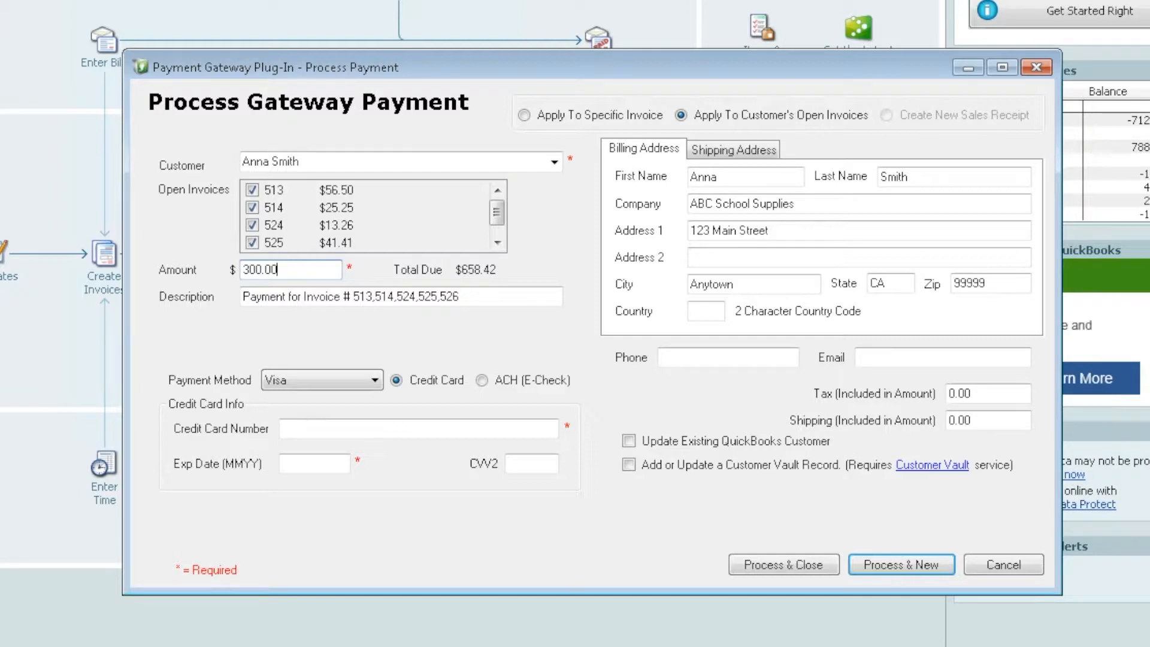
left_click(524, 115)
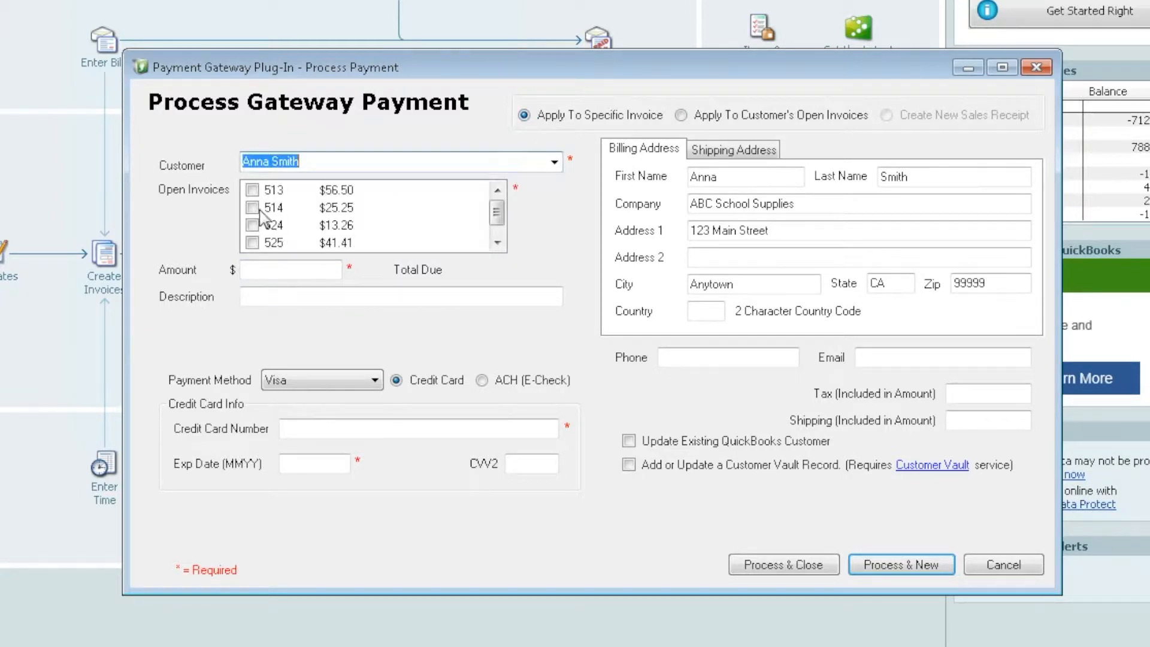
- Pay invoice 513 for $56.50 and enter the Visa card number, expiry date and CVV2
left_click(252, 189)
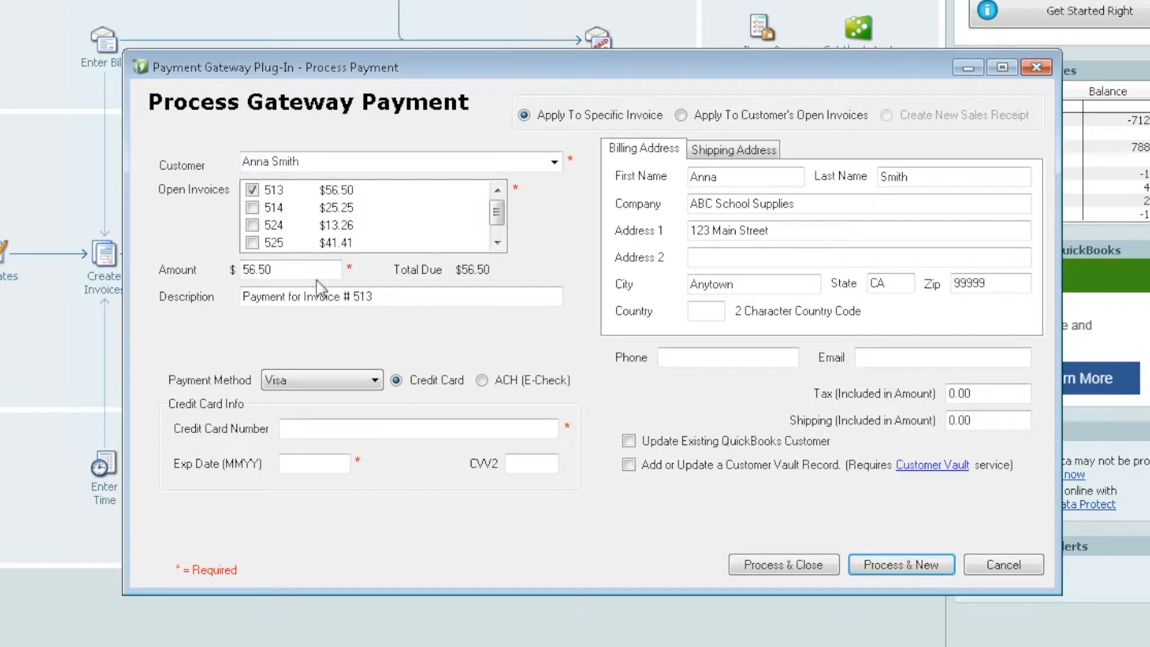
left_click(282, 269)
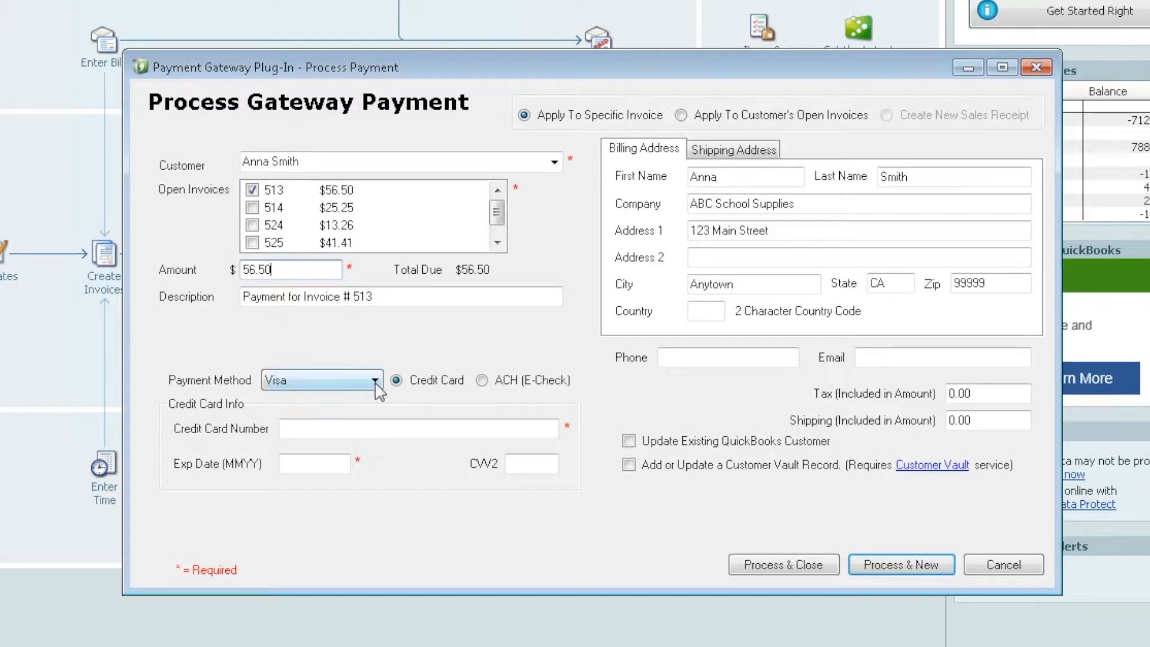
left_click(305, 428)
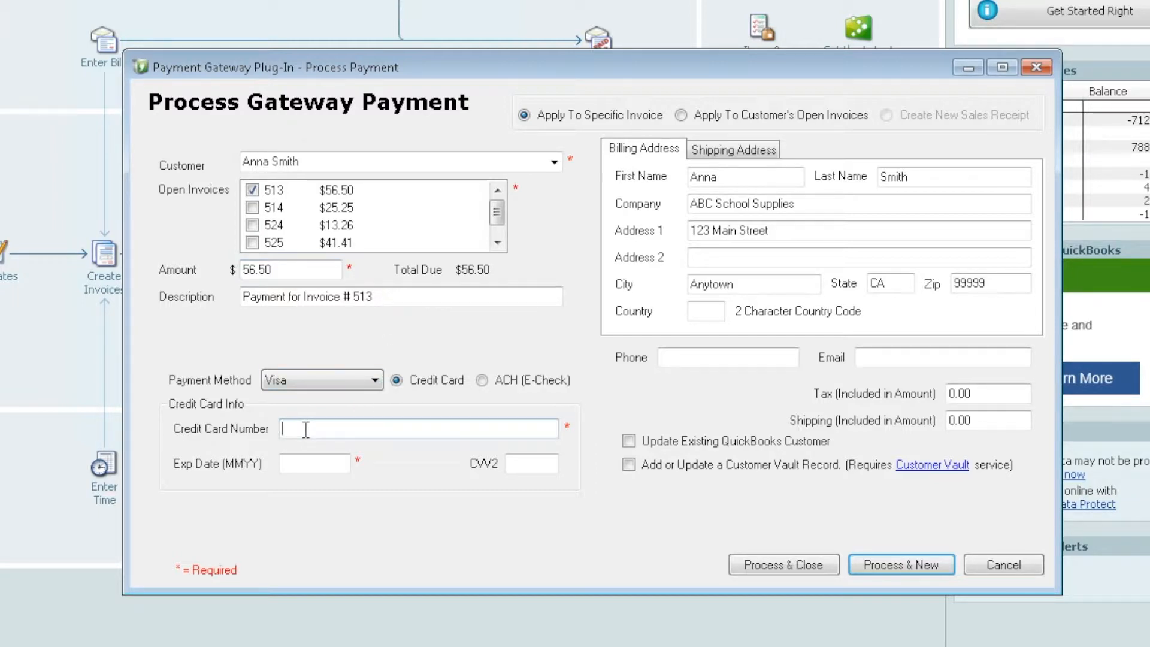
type("4111111111111111")
key("Tab")
type("1218")
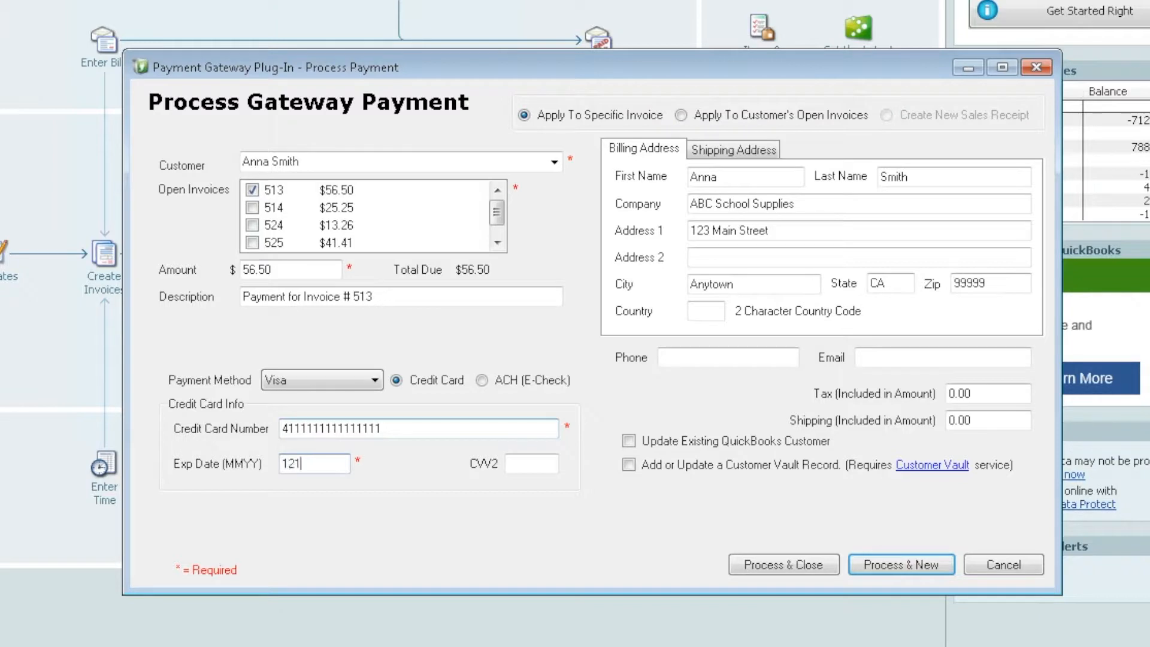
left_click(528, 462)
type("999")
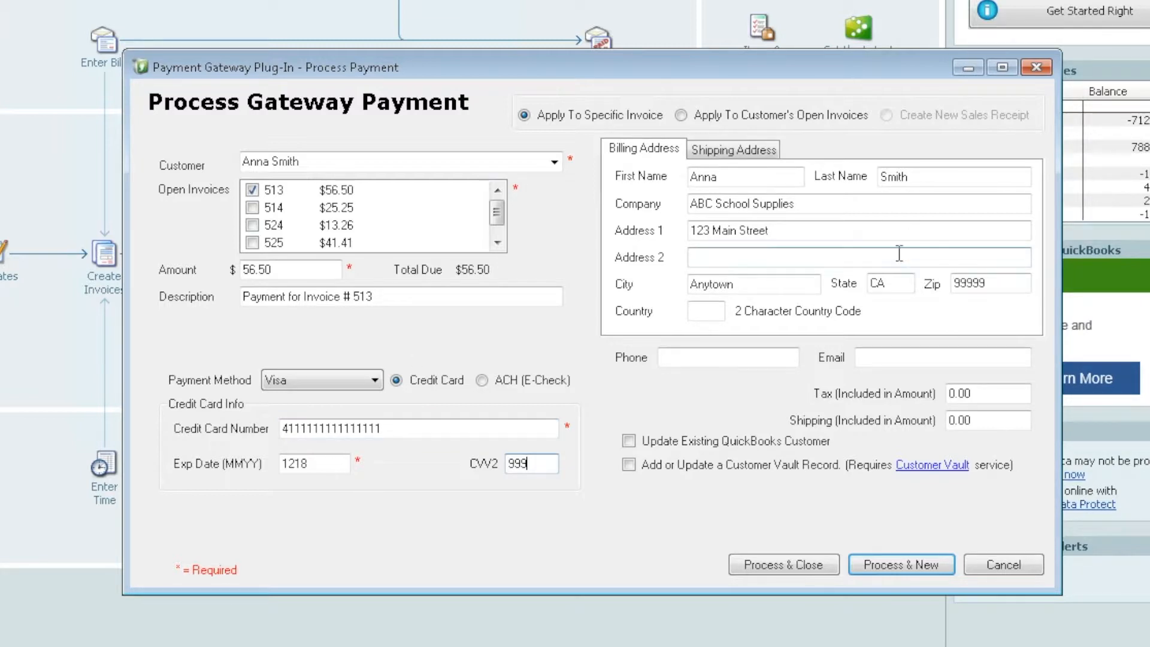
- Edit the billing address house number, uncheck Update Existing QuickBooks Customer, check Customer Vault record
left_click(755, 155)
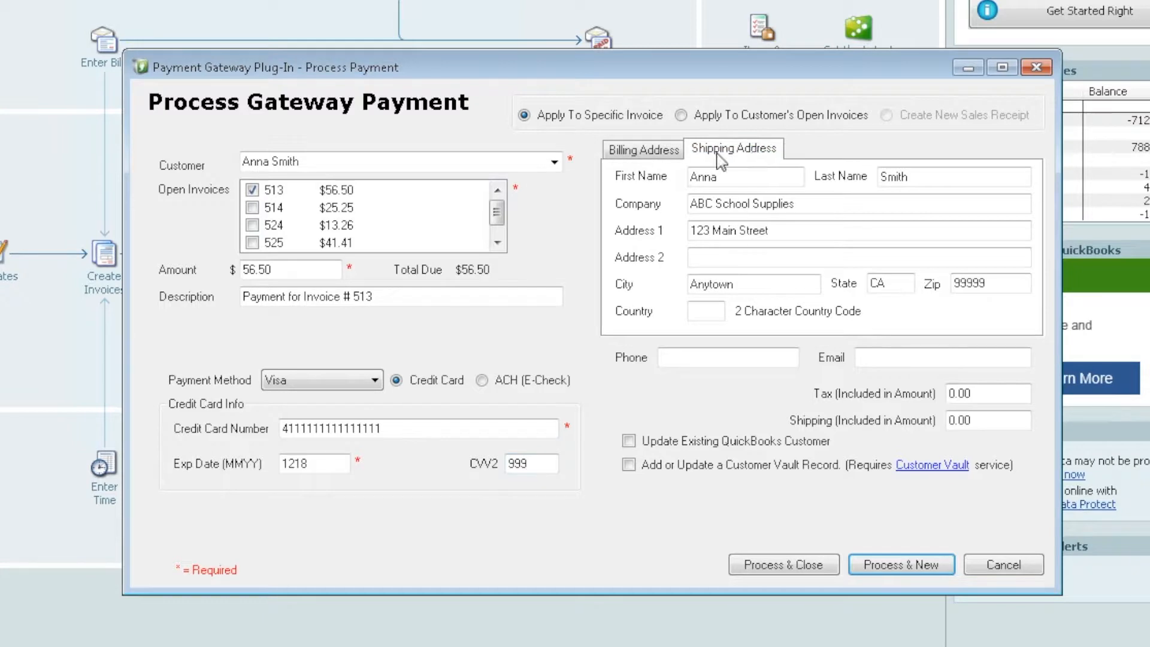
left_click(629, 151)
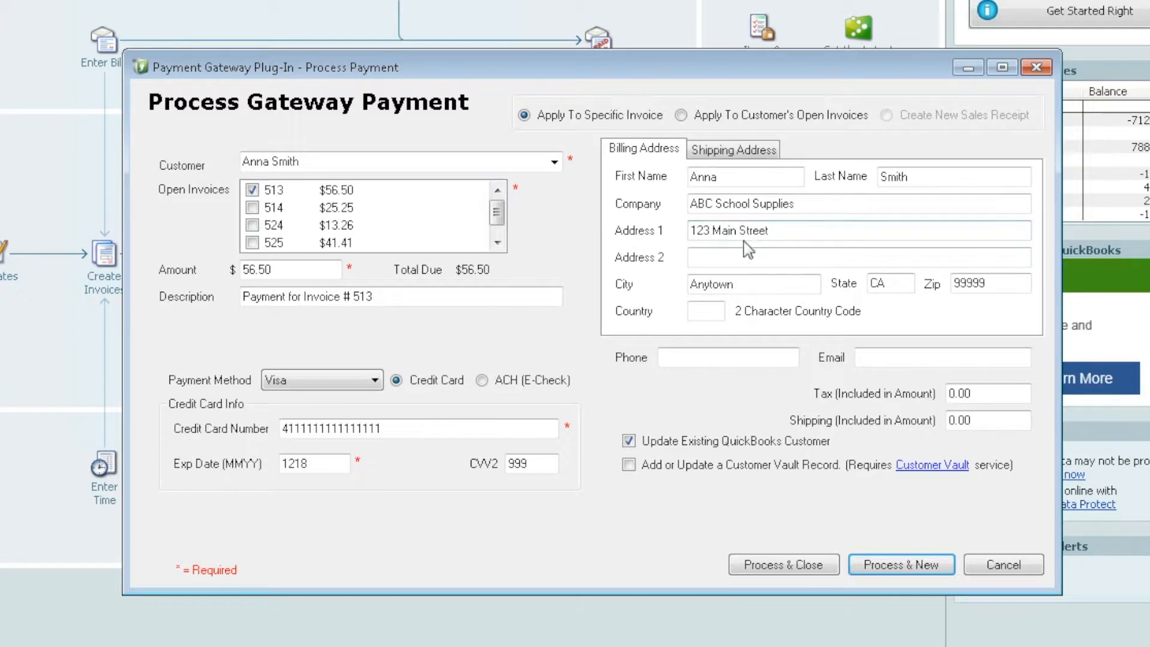
double_click(693, 232)
key("Delete")
type("456")
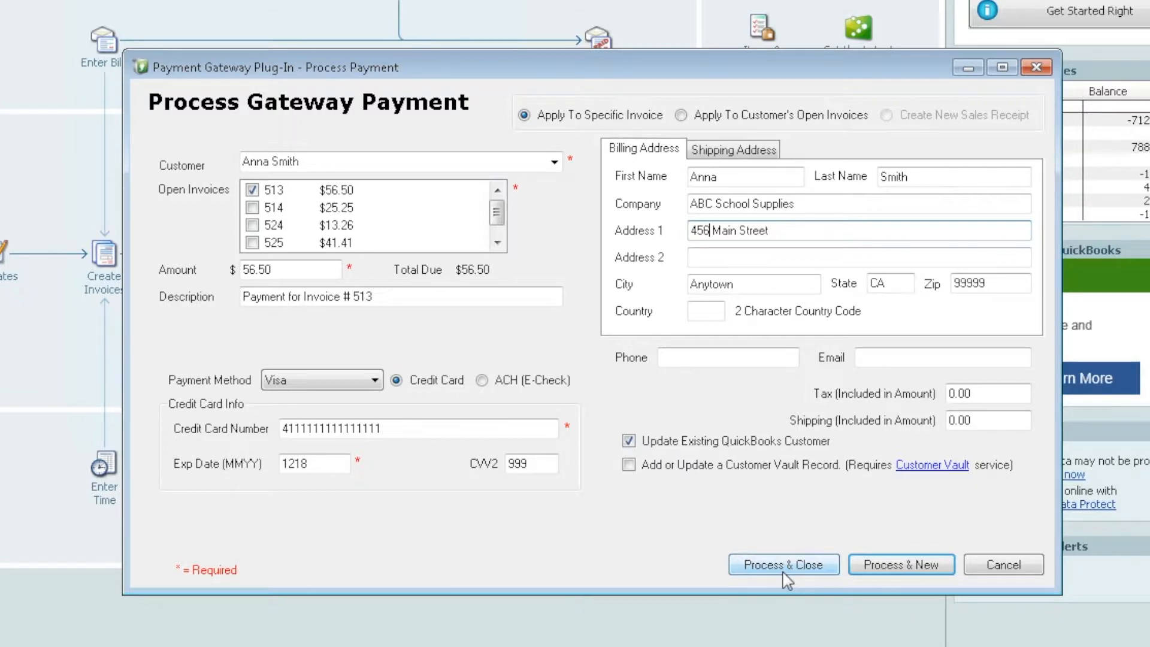
key("BackSpace")
key("BackSpace")
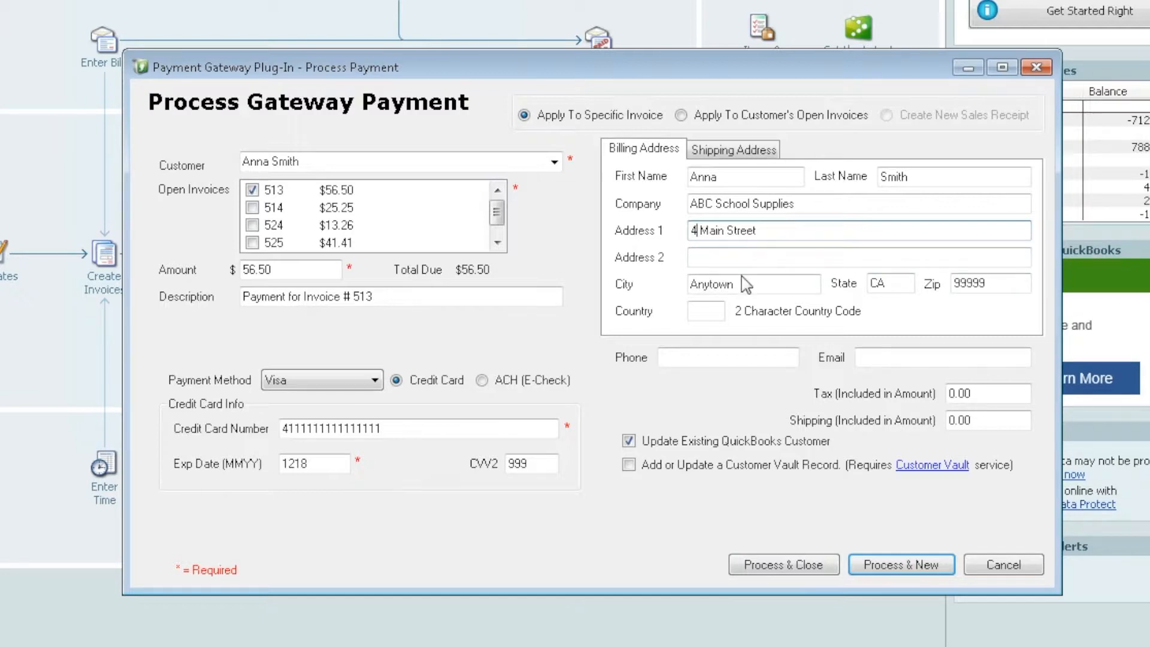
key("BackSpace")
type("123")
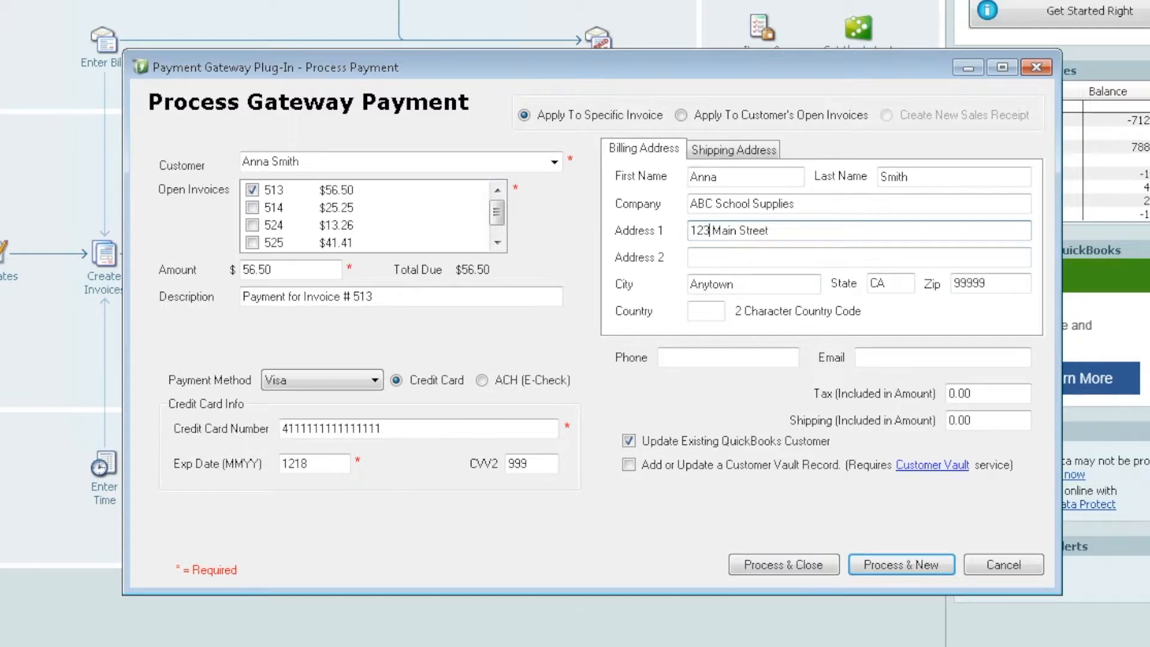
left_click(629, 442)
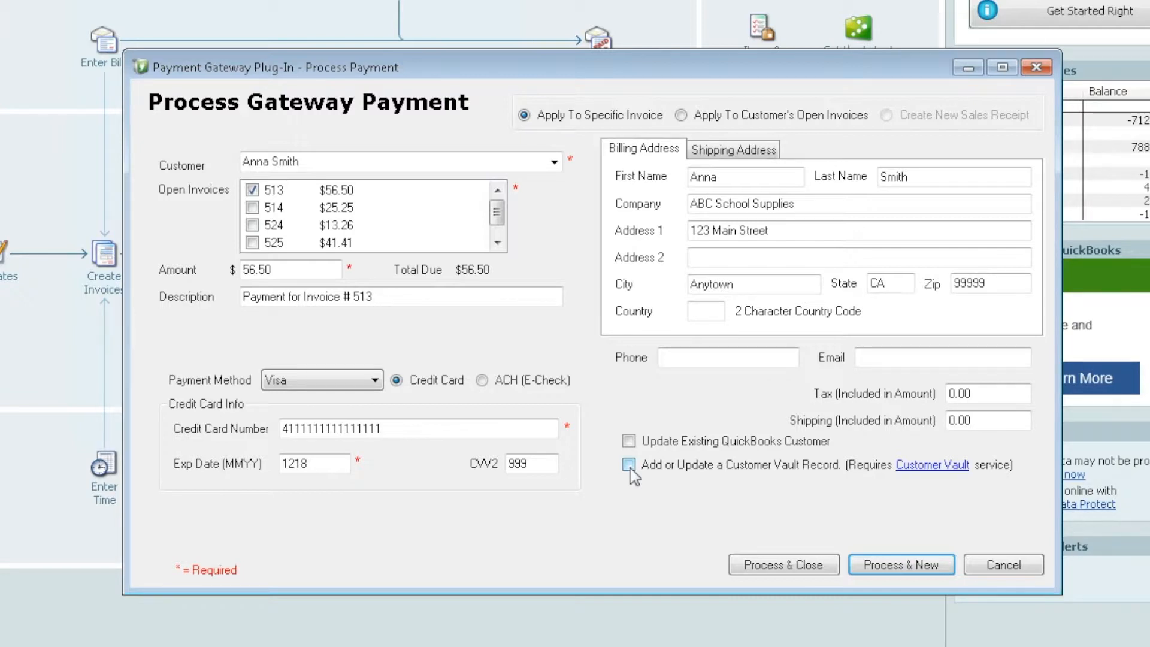
left_click(629, 466)
- Process the $56.50 charge with one receipt copy and accept the approved transaction result
left_click(809, 566)
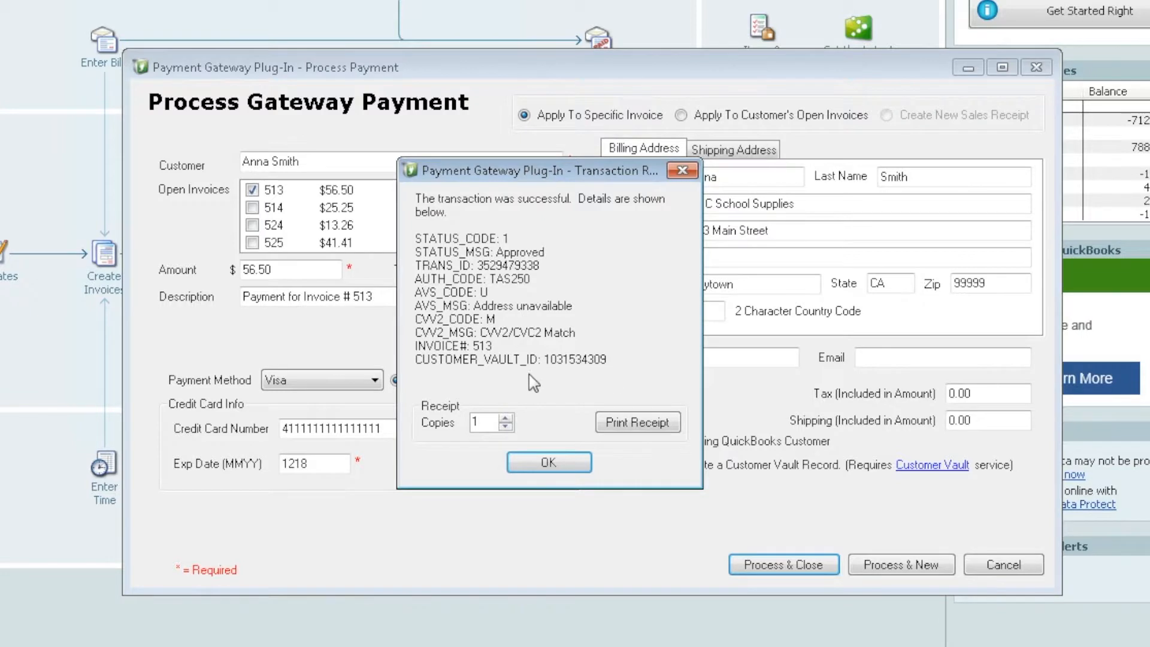
left_click(506, 418)
left_click(506, 426)
left_click(549, 464)
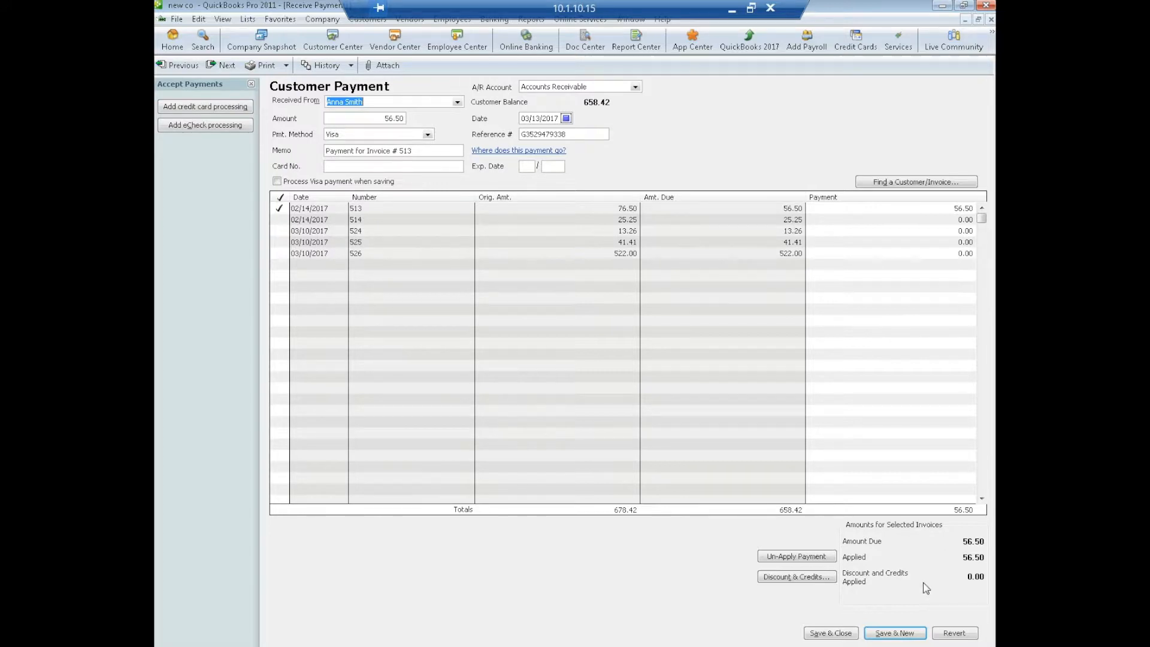
- Save the first payment and start a new gateway sale for invoices 514 and 524 ($38.51)
left_click(838, 634)
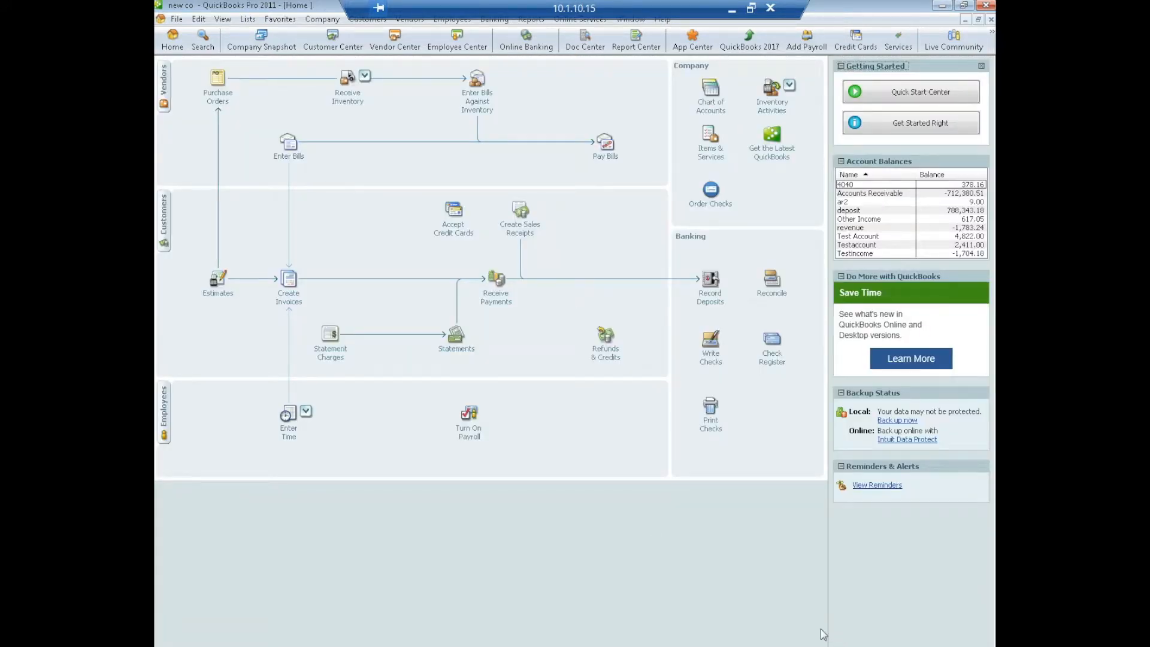
left_click(363, 22)
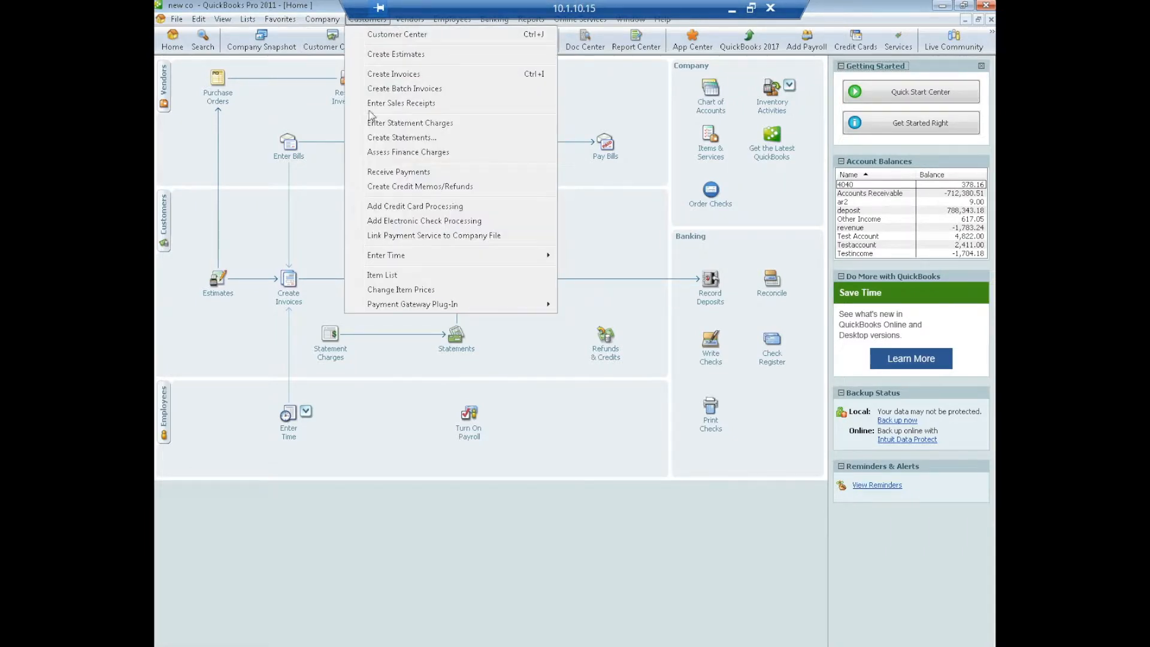
mouse_move(445, 307)
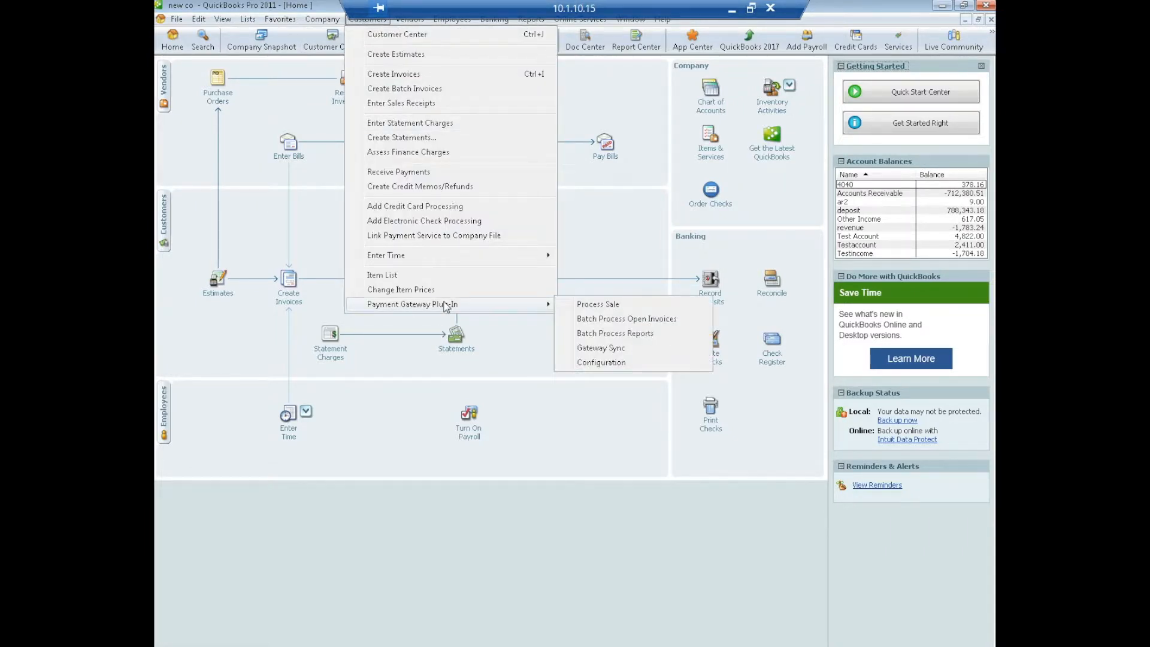
left_click(612, 306)
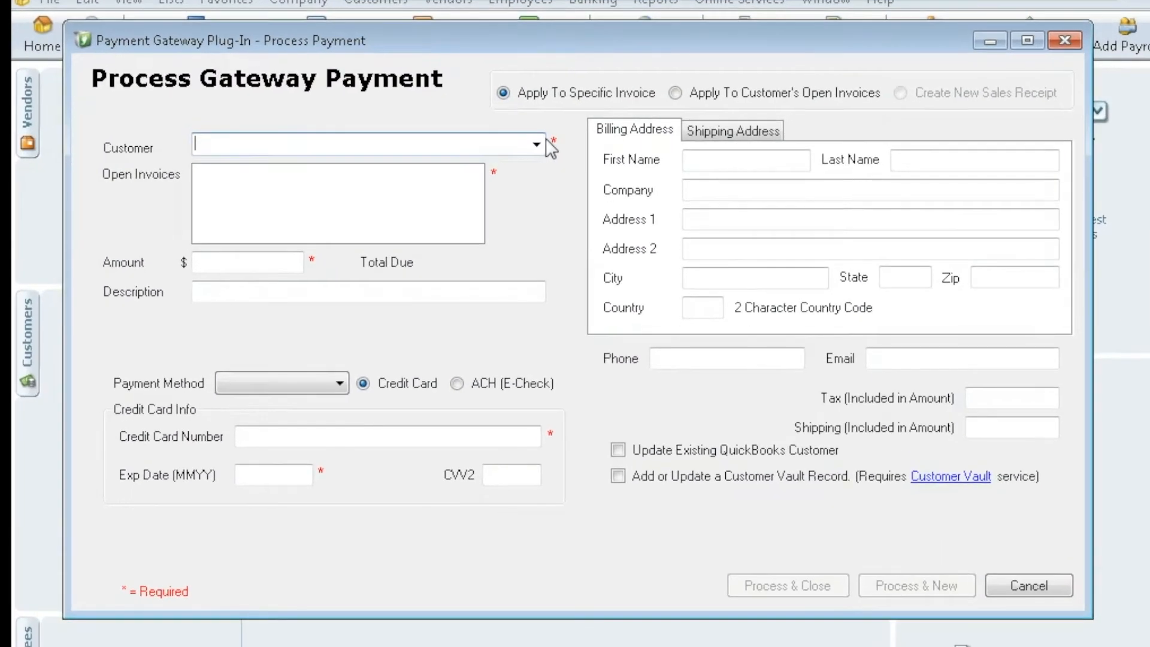
left_click(536, 144)
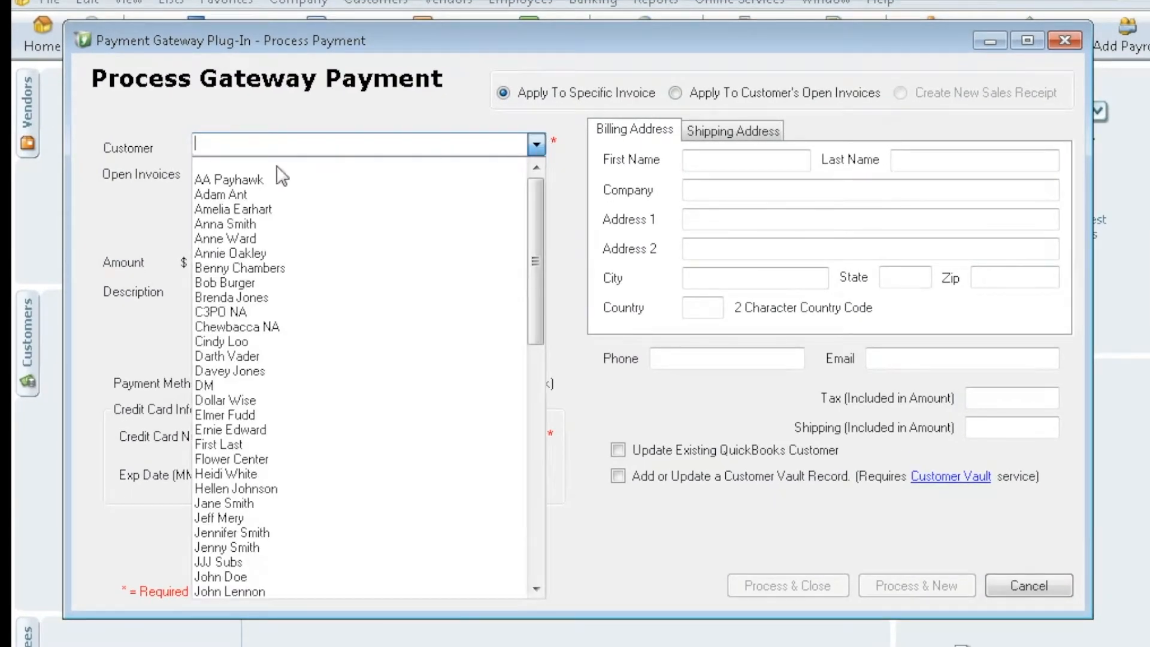
left_click(235, 235)
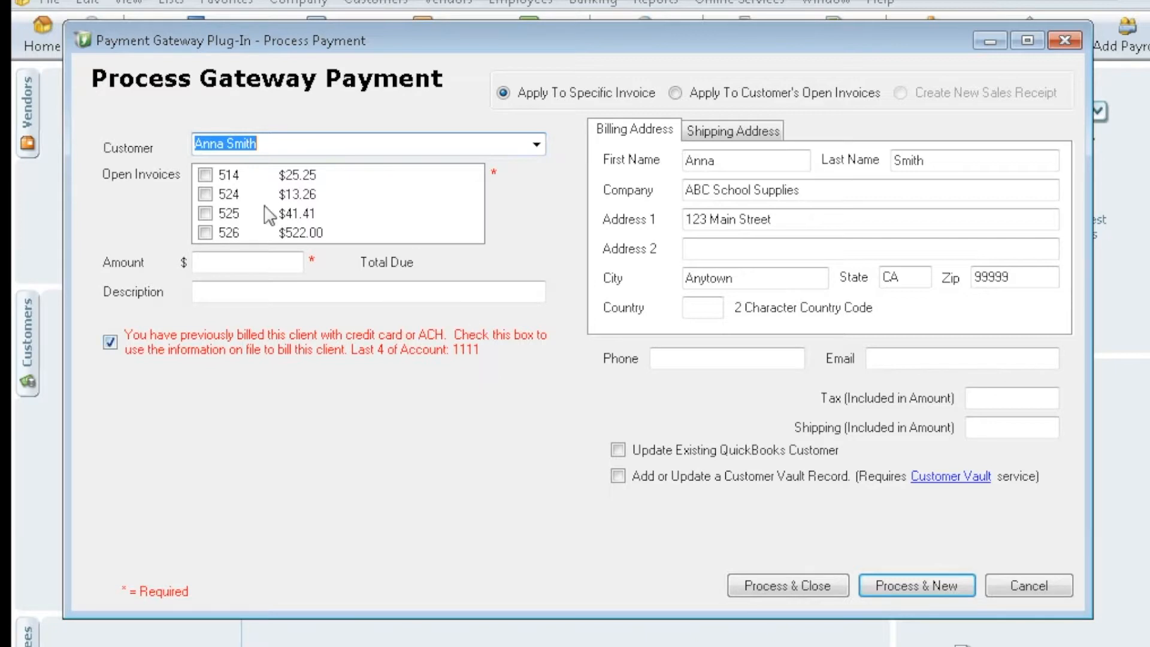
left_click(205, 175)
left_click(204, 194)
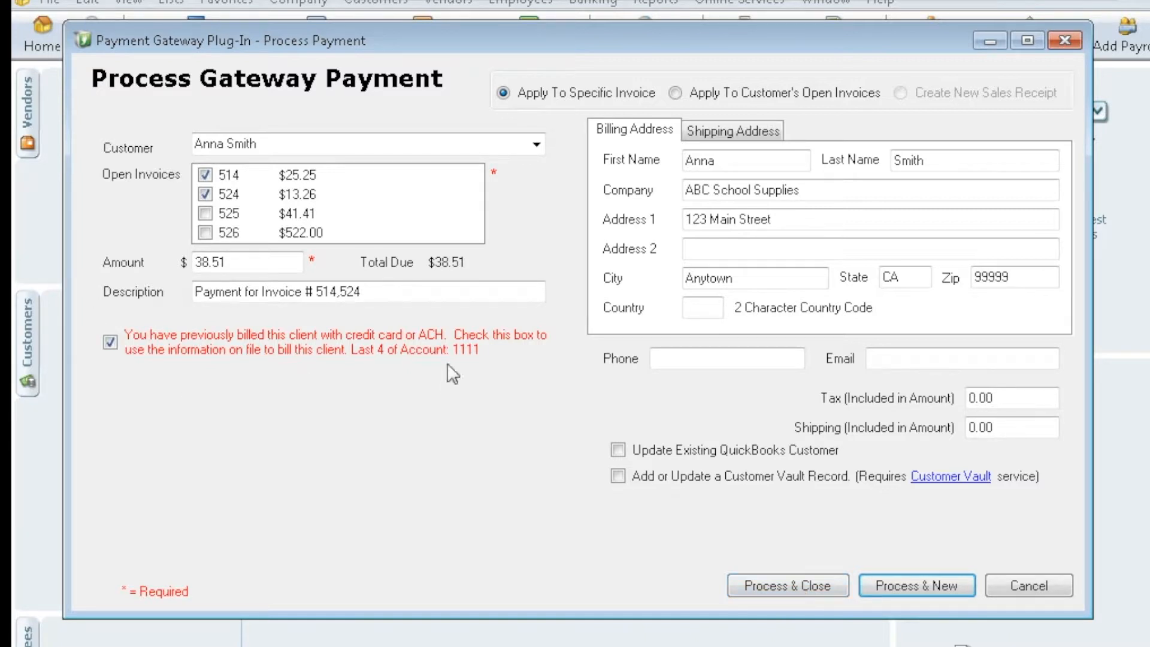
- Charge the $38.51 to the card on file and accept the approved transaction result
left_click(110, 342)
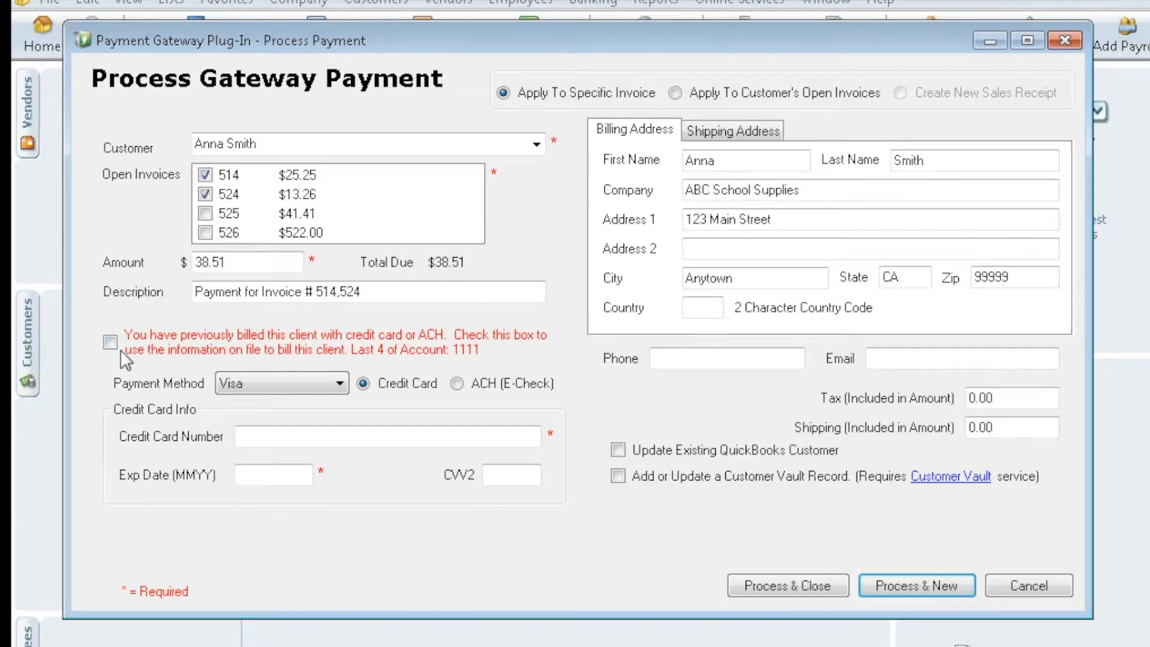
left_click(110, 343)
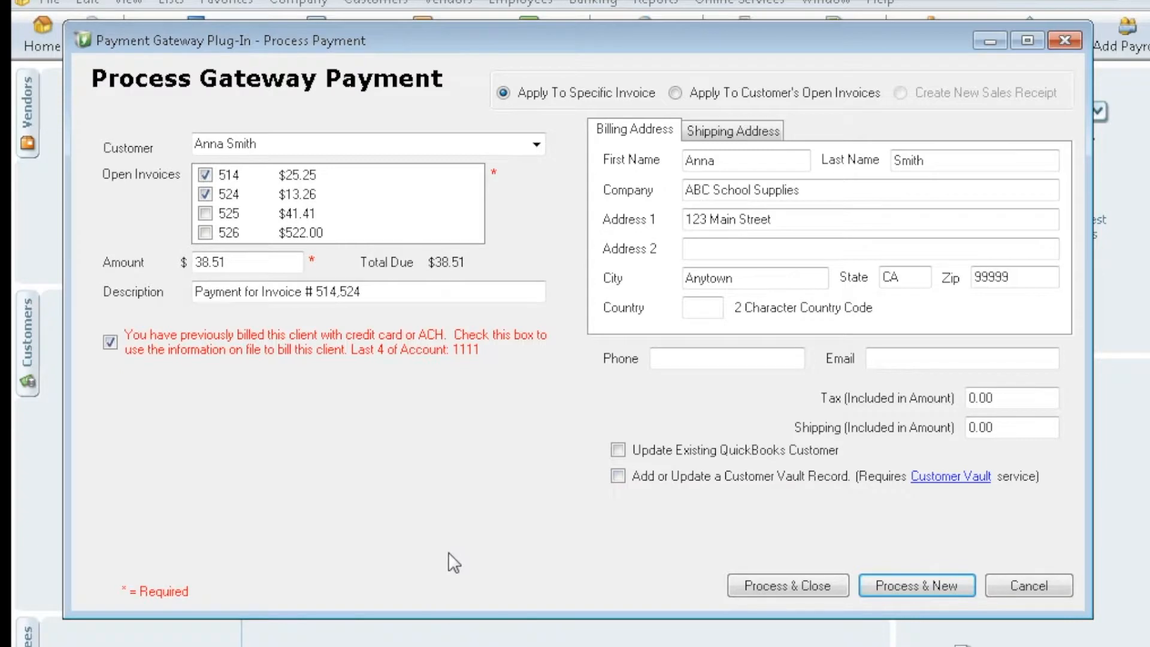
left_click(794, 589)
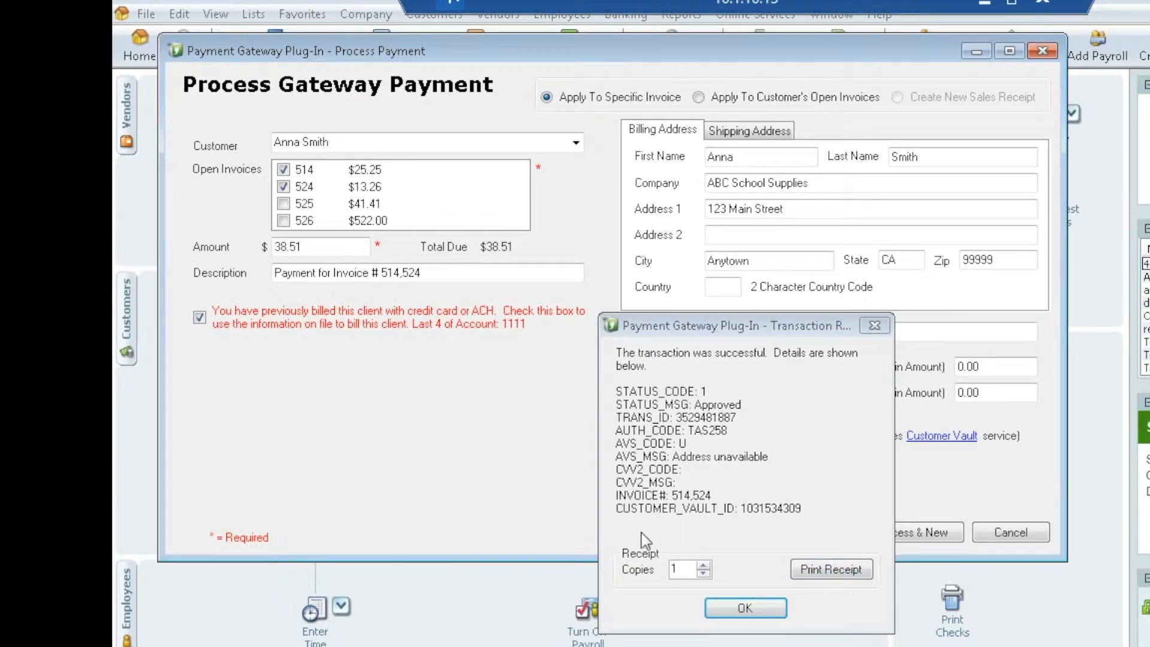
left_click(753, 612)
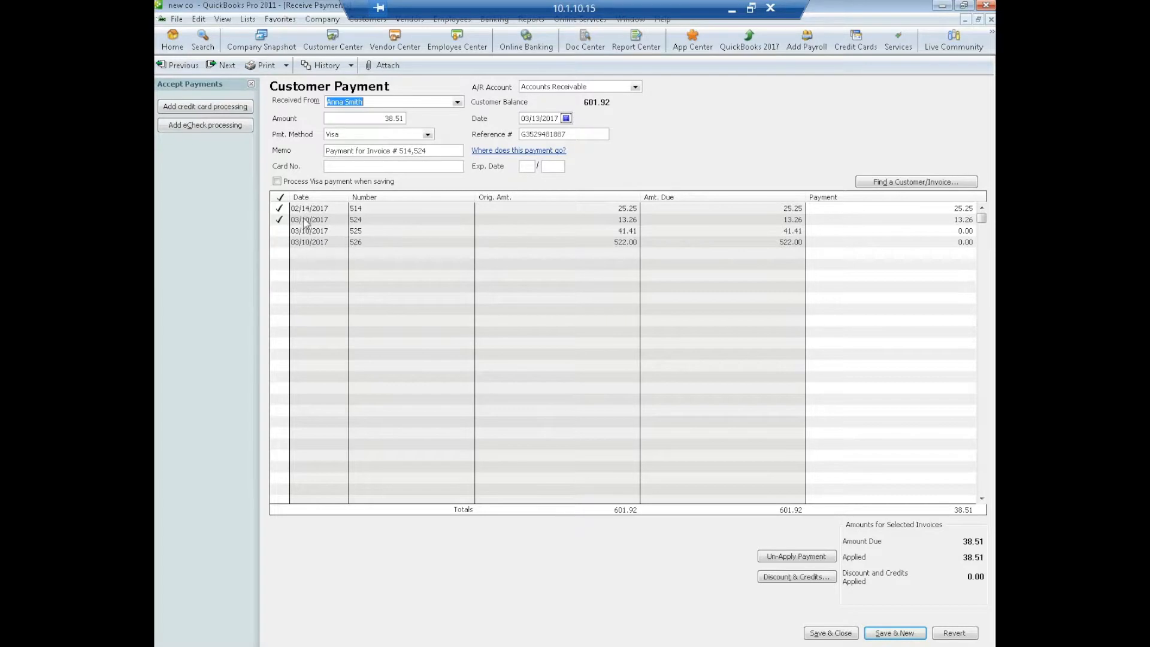
- Save the $38.51 payment and review it in the customer's transaction history
left_click(831, 633)
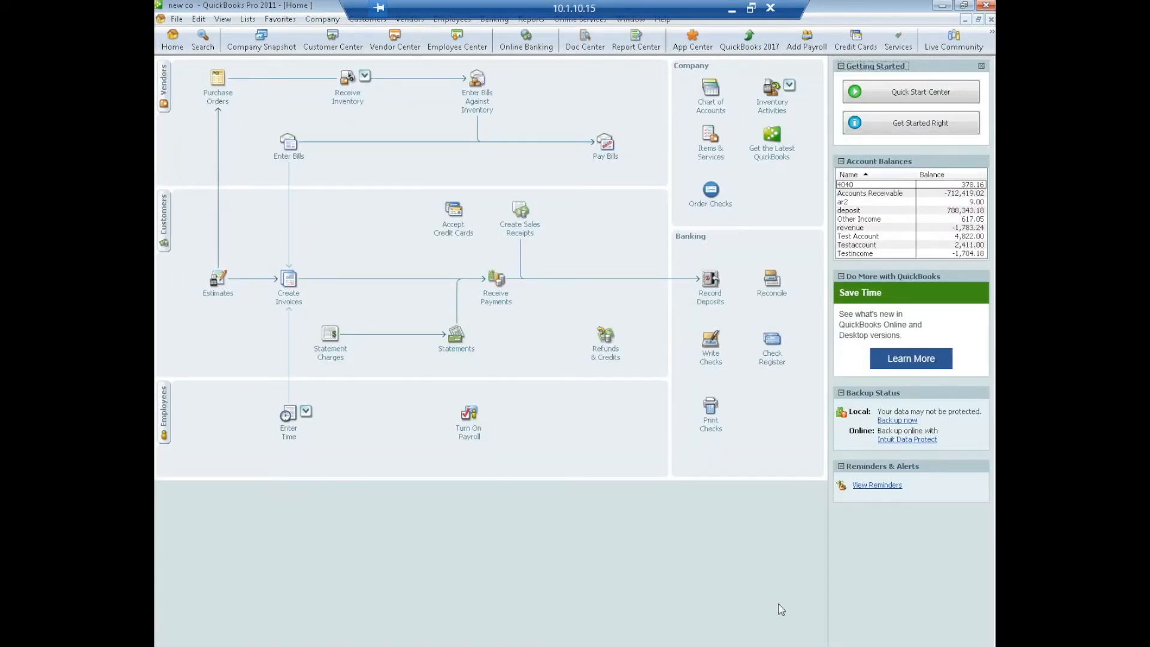
left_click(333, 42)
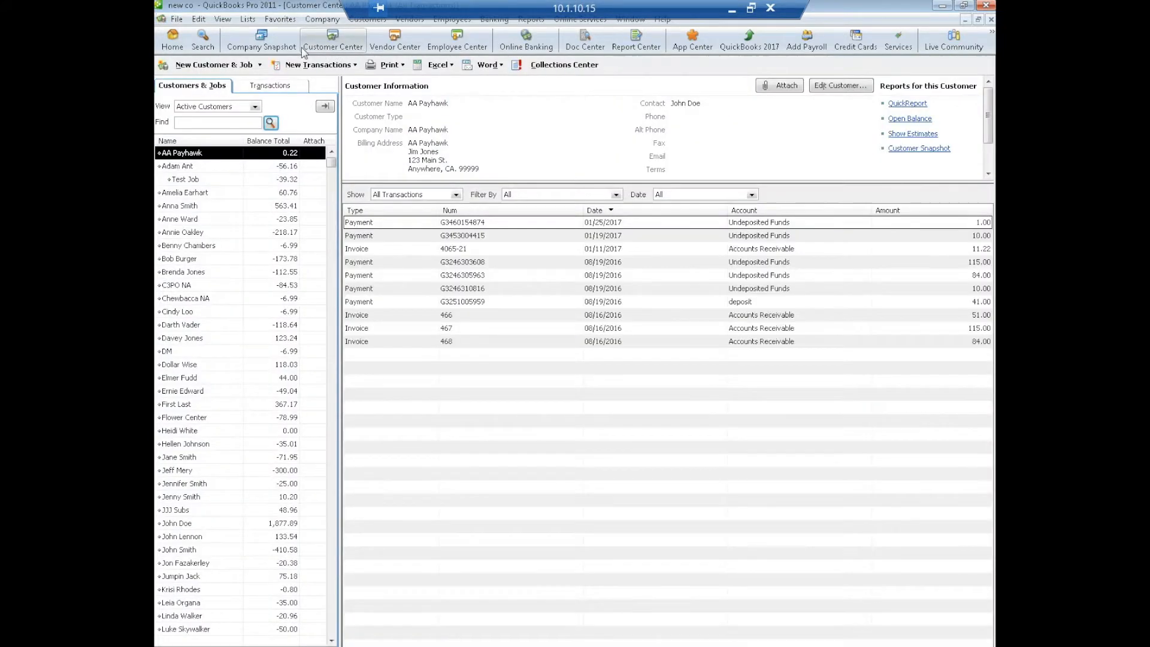
left_click(190, 208)
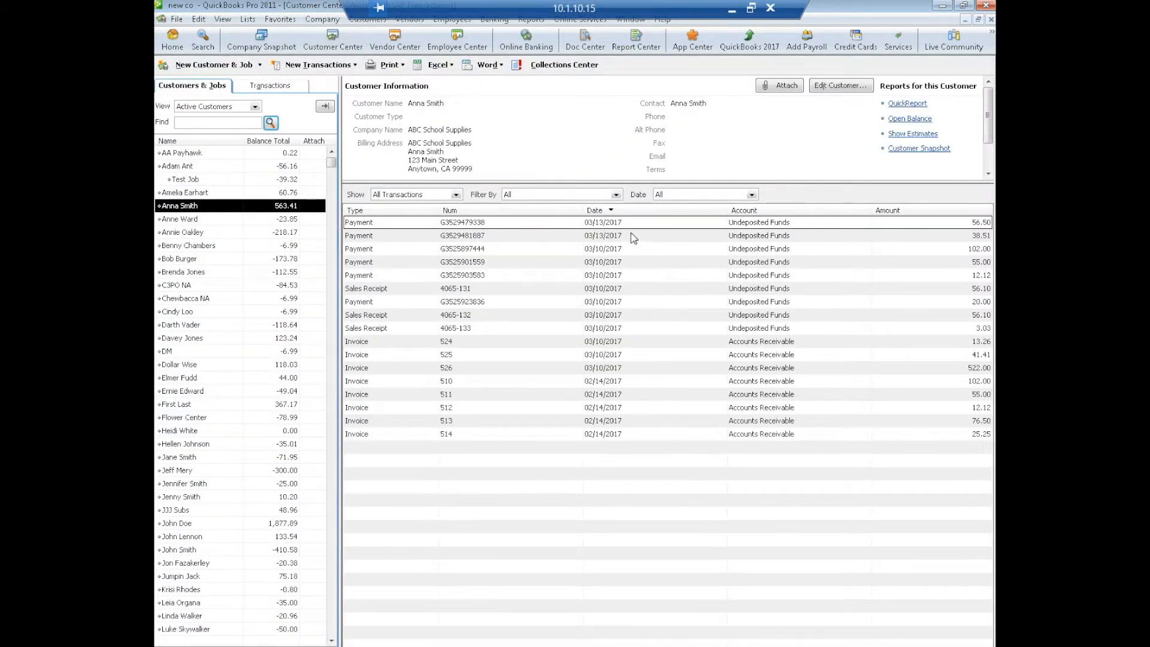
double_click(530, 223)
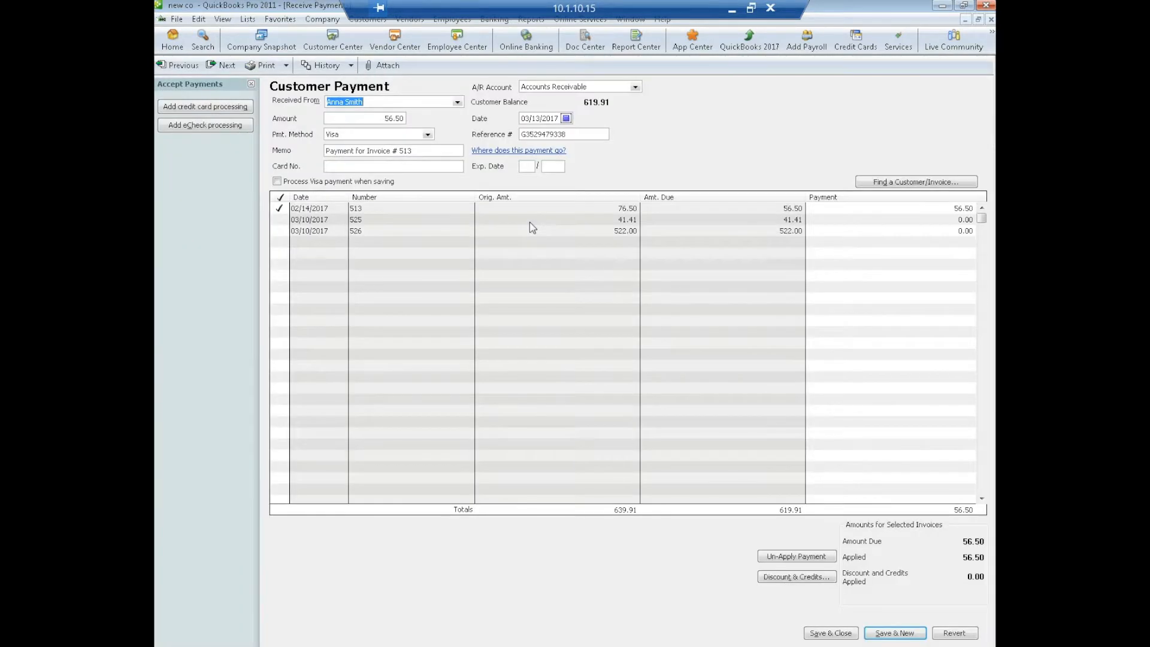
- Confirm invoice 513 is stamped PAID, then close every window back to Home
double_click(369, 215)
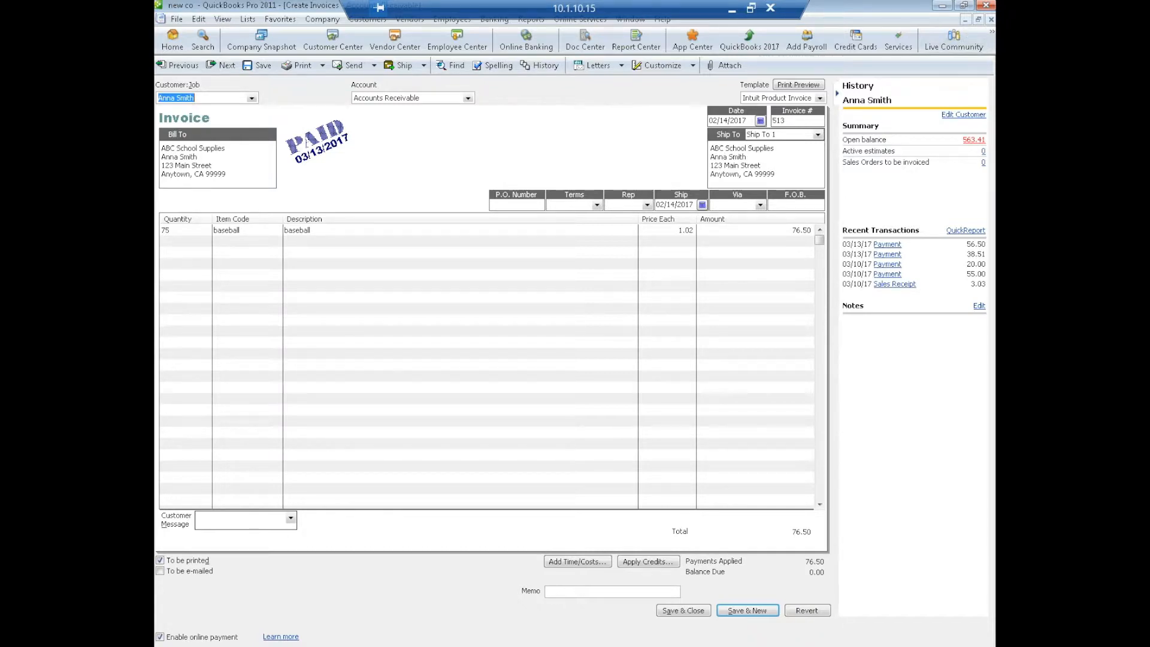
left_click(991, 19)
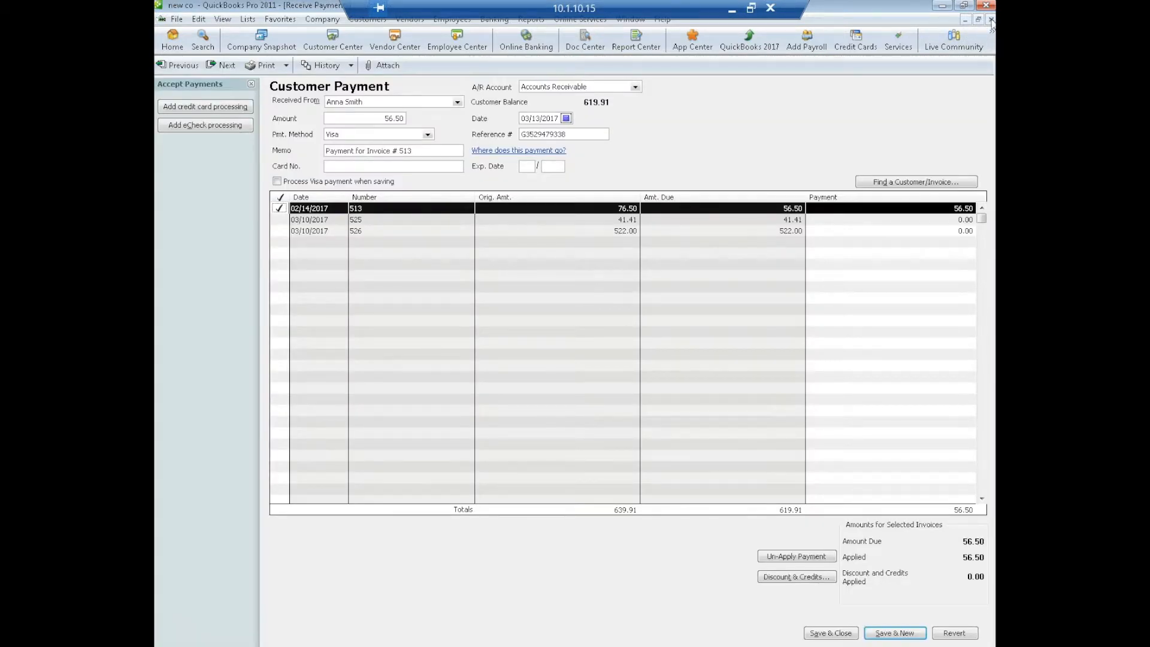
left_click(991, 19)
left_click(991, 19)
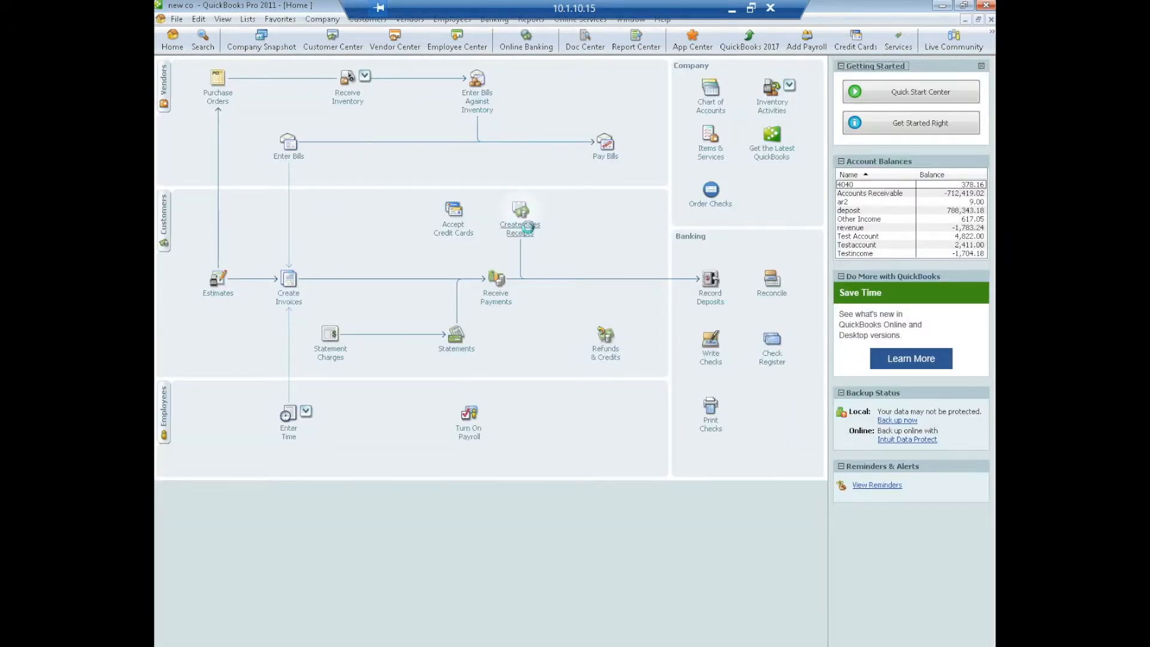
- Create and save a sales receipt for the same customer: 14 baseballs totalling $14.28
left_click(520, 211)
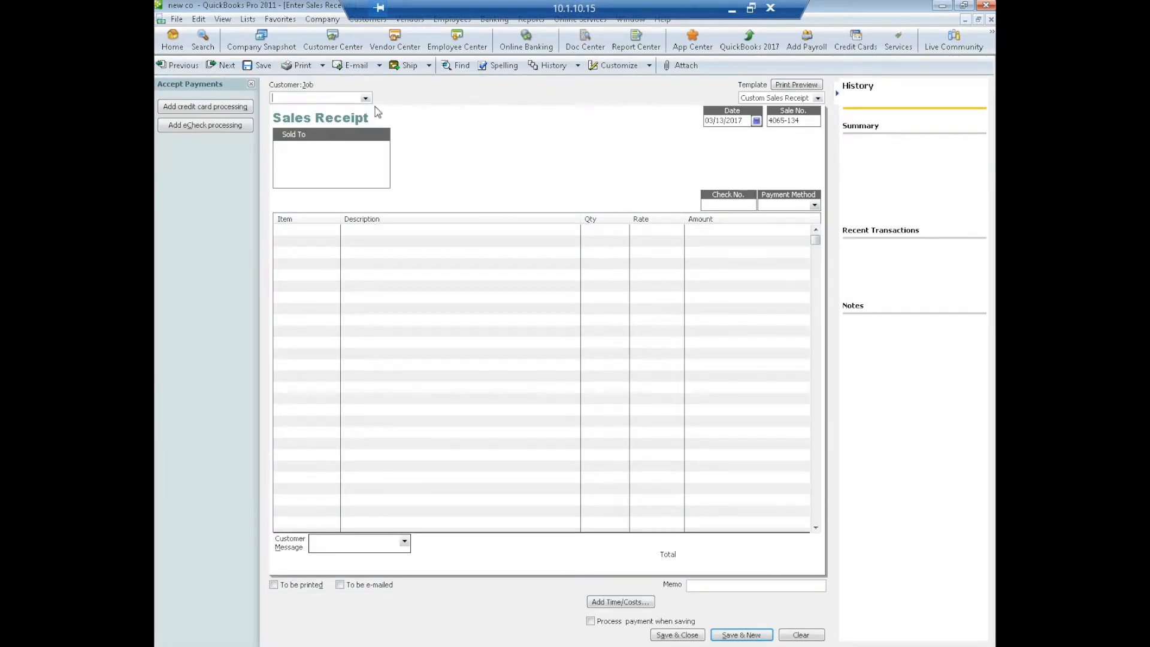
left_click(365, 98)
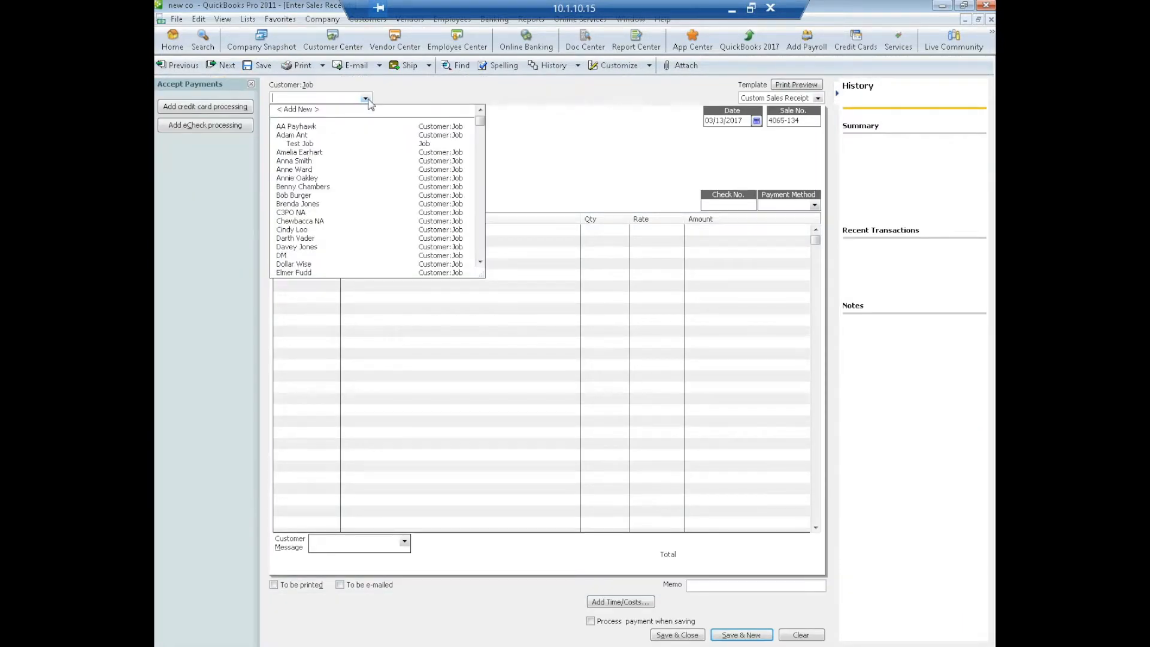
left_click(307, 162)
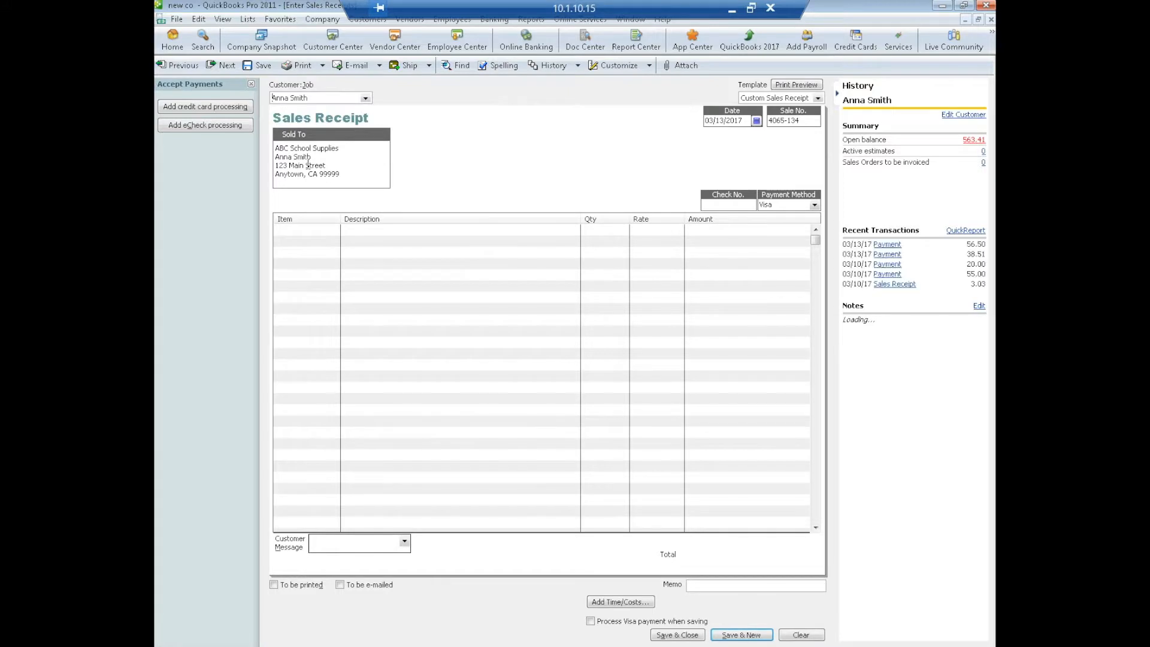
left_click(301, 231)
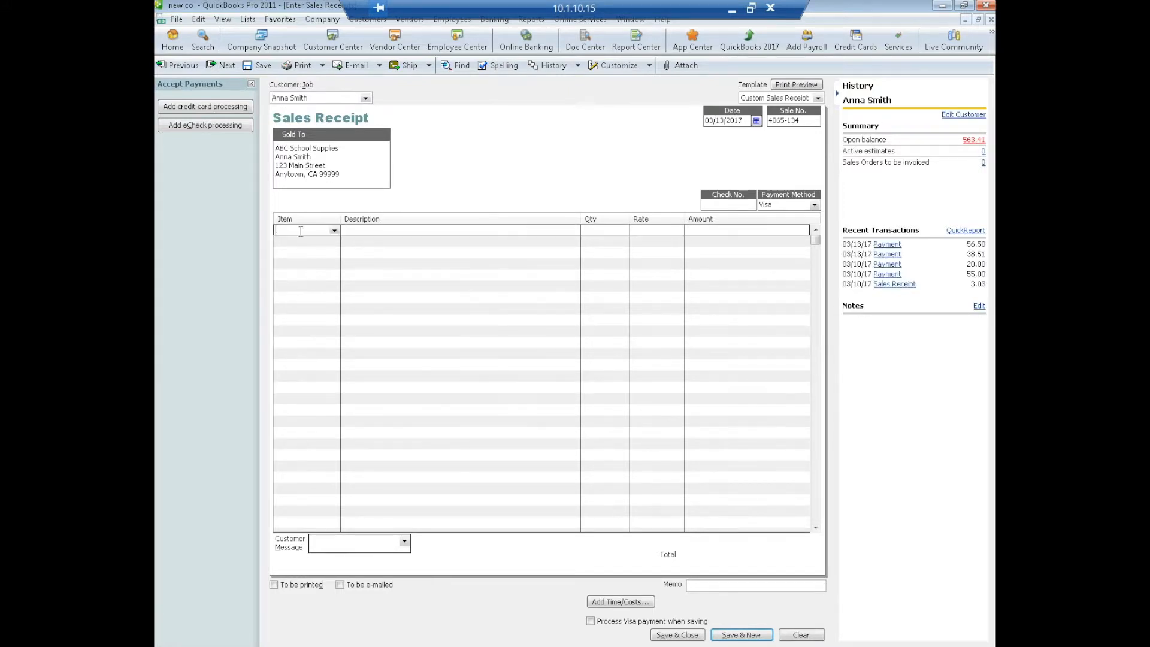
left_click(334, 231)
left_click(296, 260)
type("14")
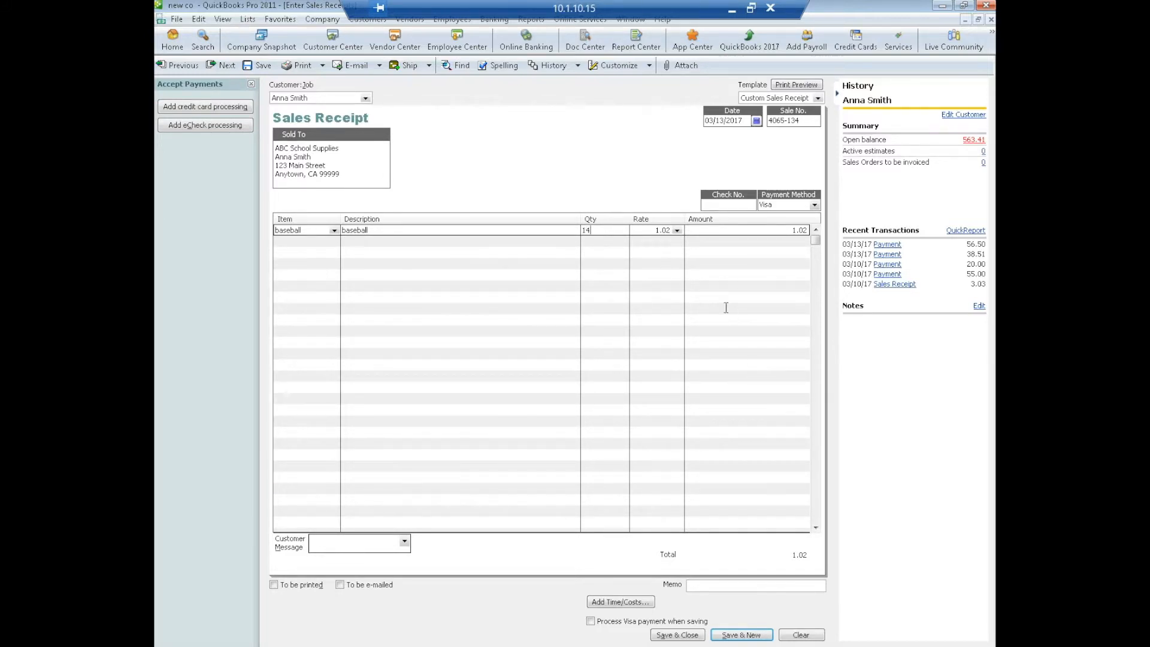
left_click(613, 273)
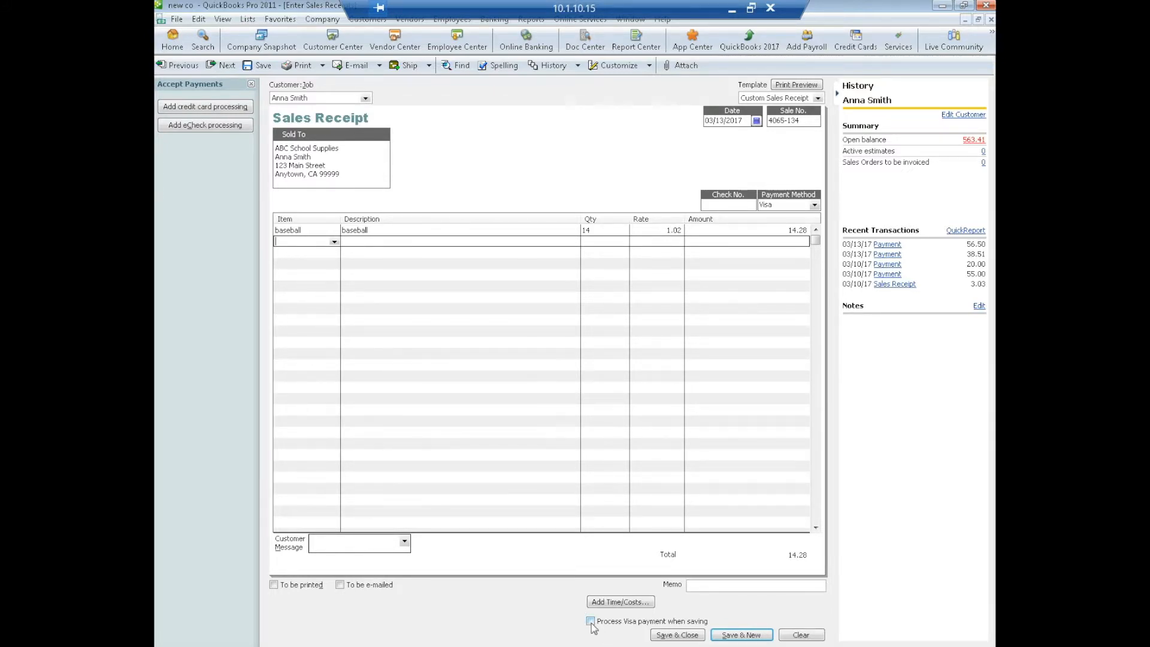
left_click(677, 636)
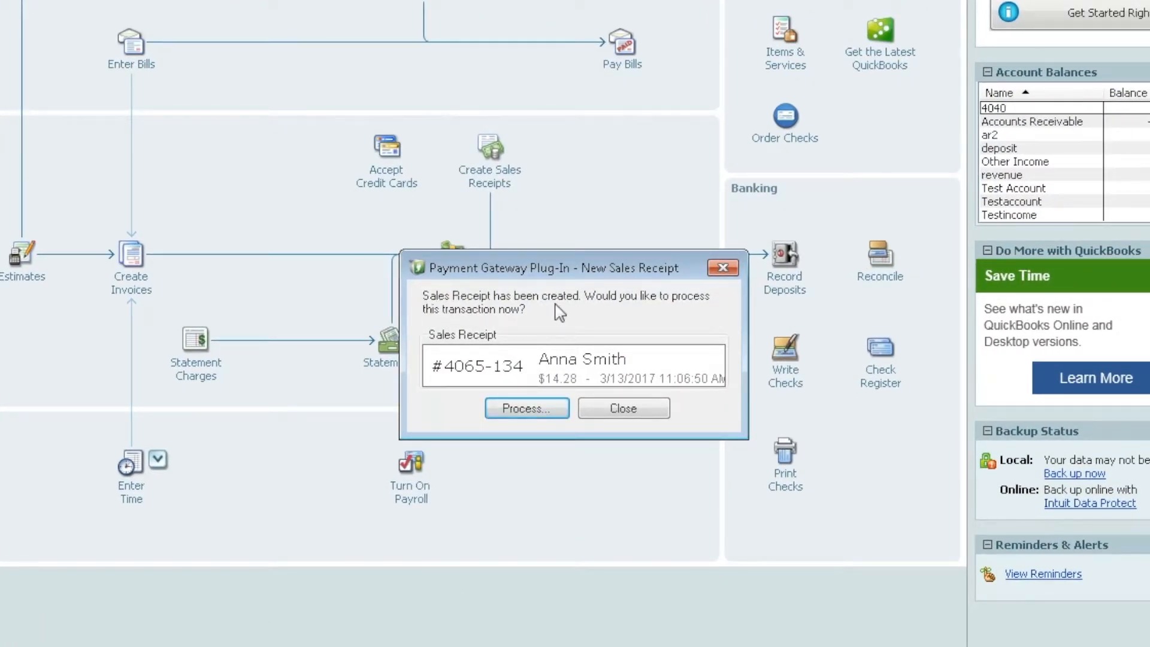
- Charge the $14.28 sales receipt through the gateway to the customer's card on file
left_click(506, 409)
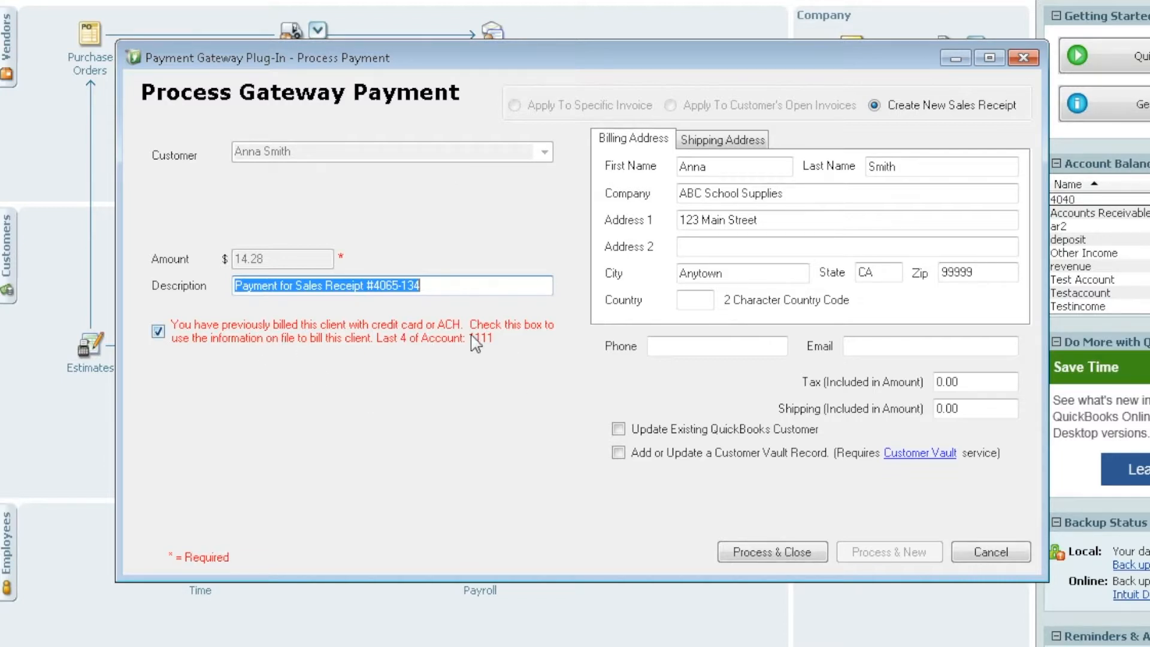
left_click(159, 332)
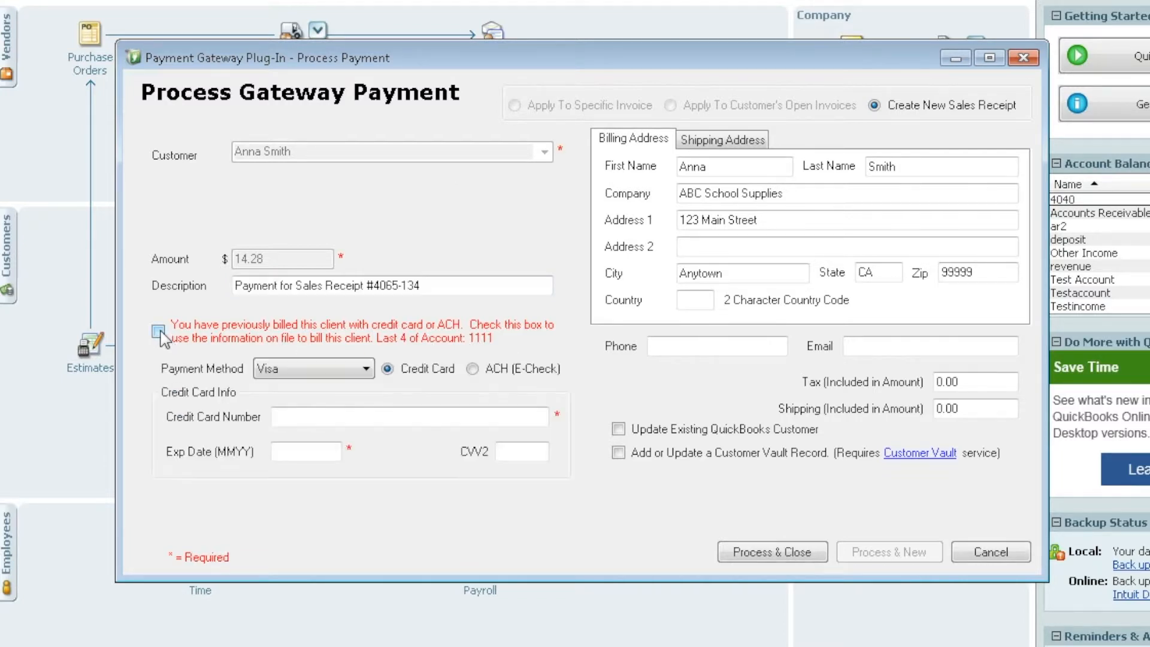
left_click(159, 332)
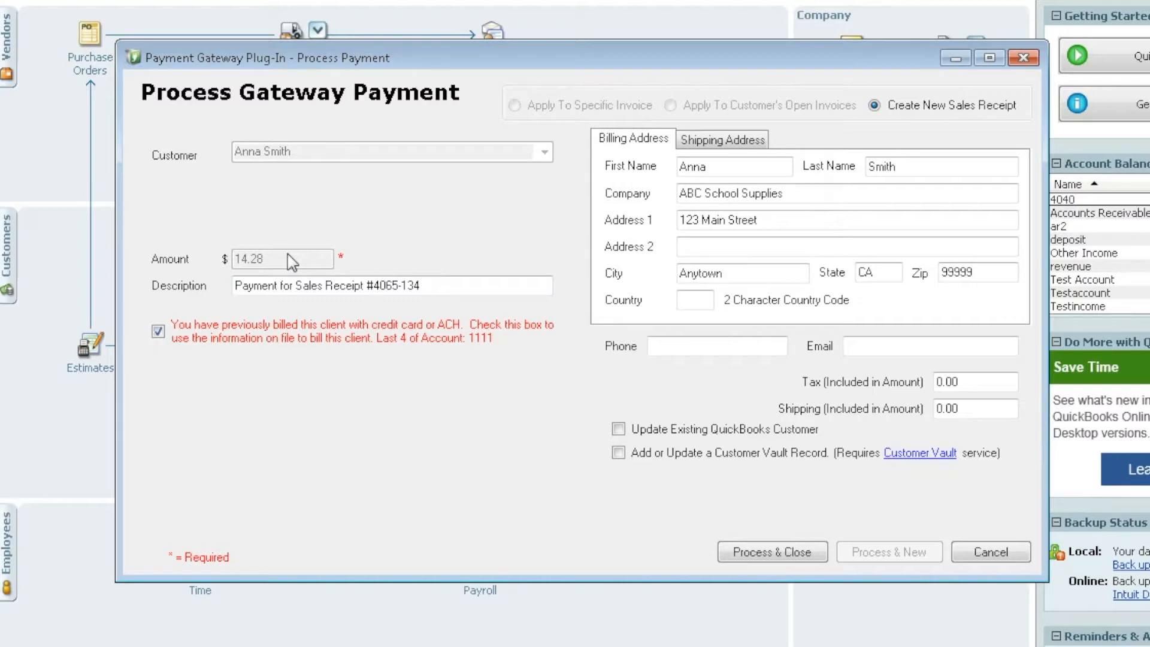
left_click(776, 549)
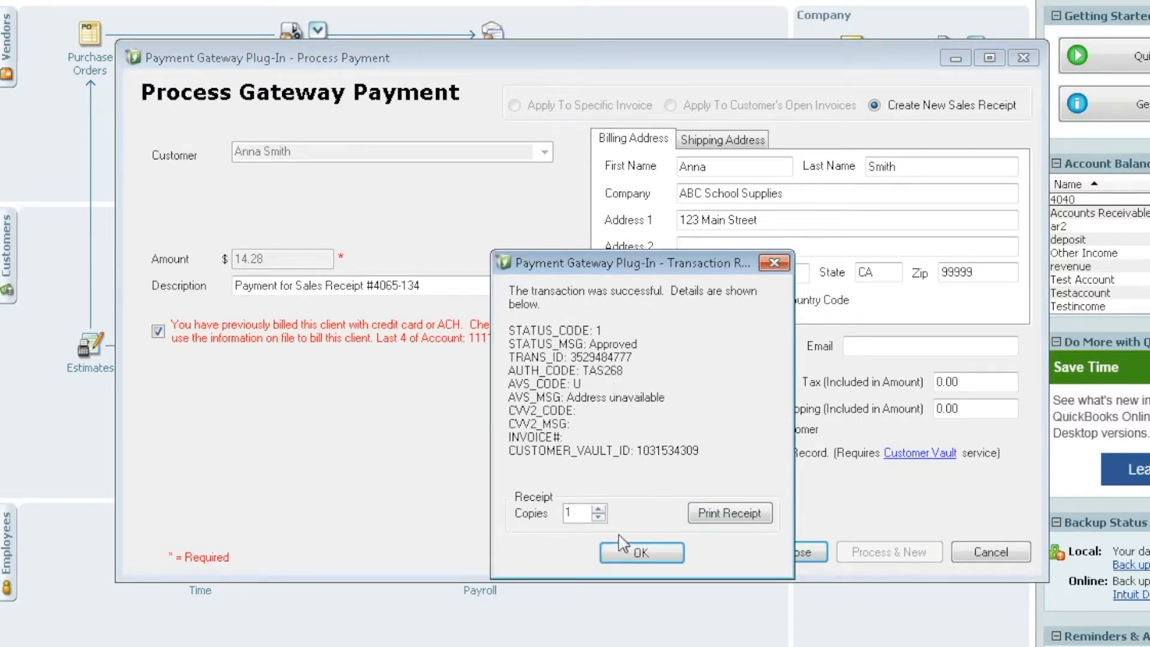
left_click(649, 555)
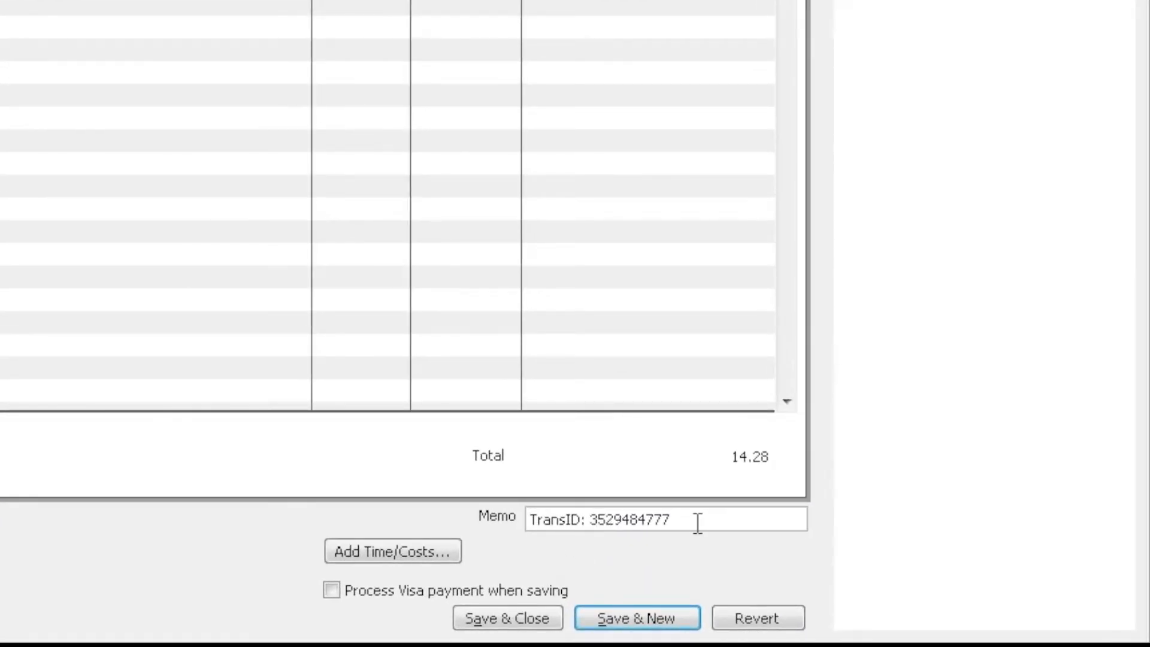
- Save and close the $14.28 sales receipt with its gateway transaction ID memo
left_click(515, 617)
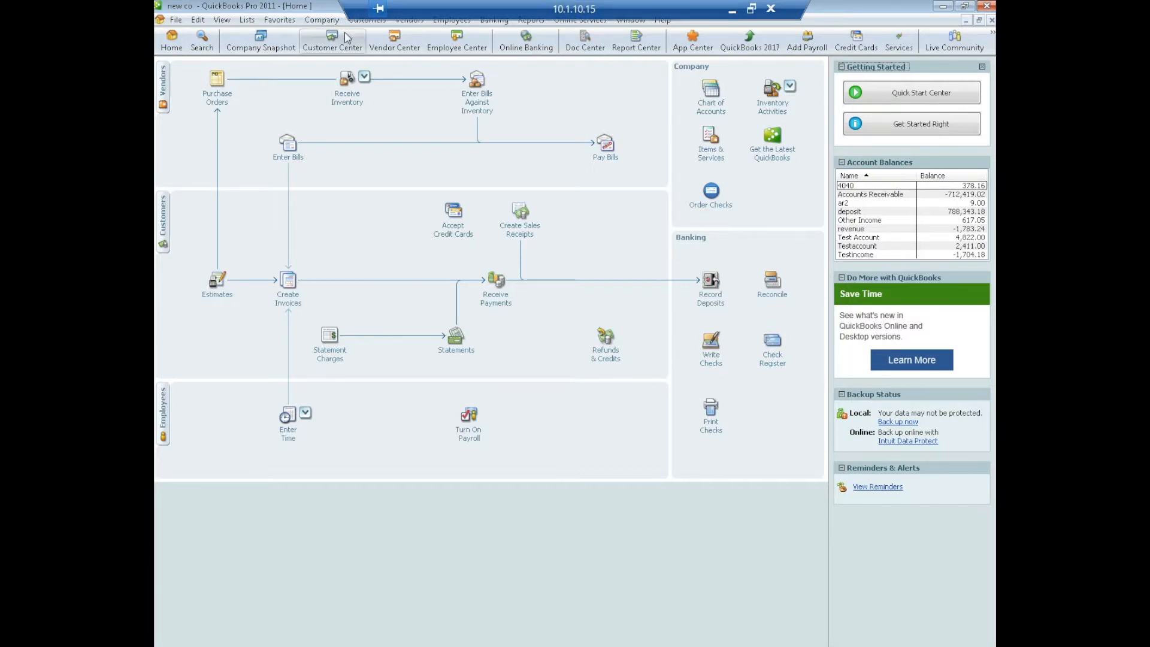
- Launch Gateway Sync from Customers > Payment Gateway Plug-In
left_click(367, 19)
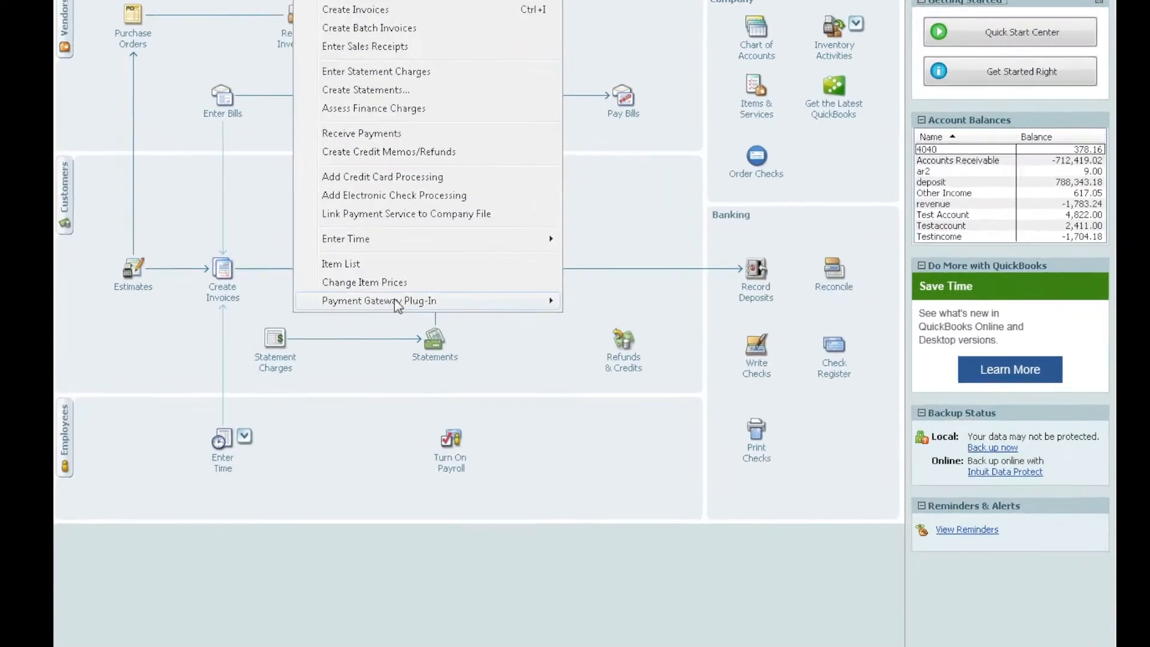
mouse_move(501, 301)
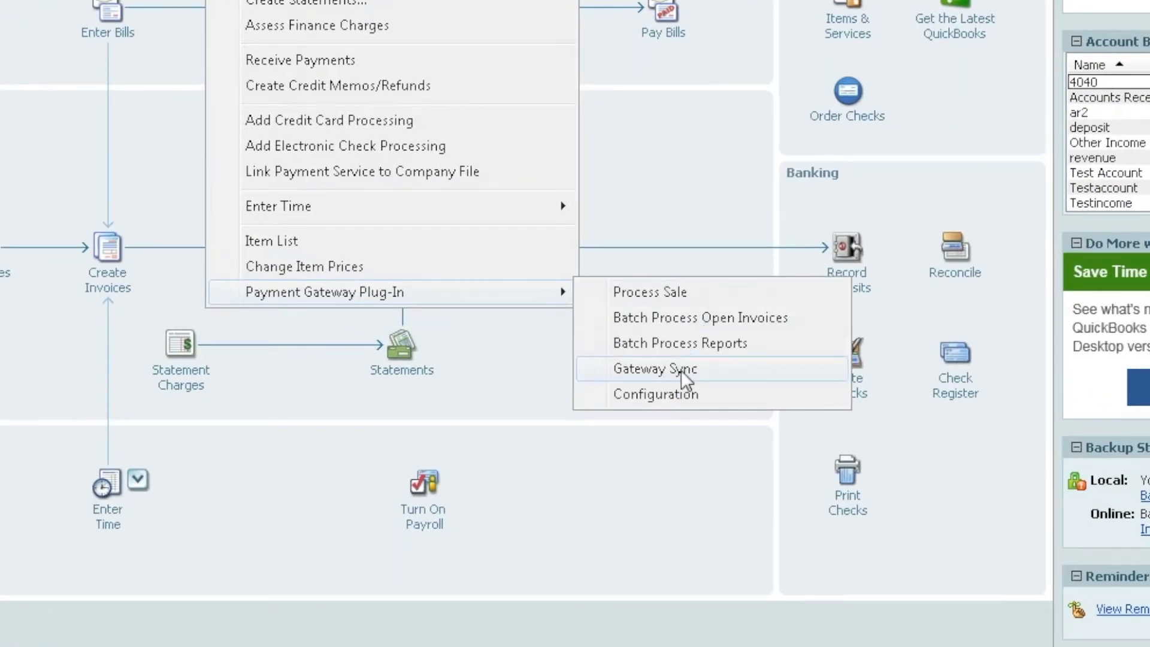
left_click(642, 356)
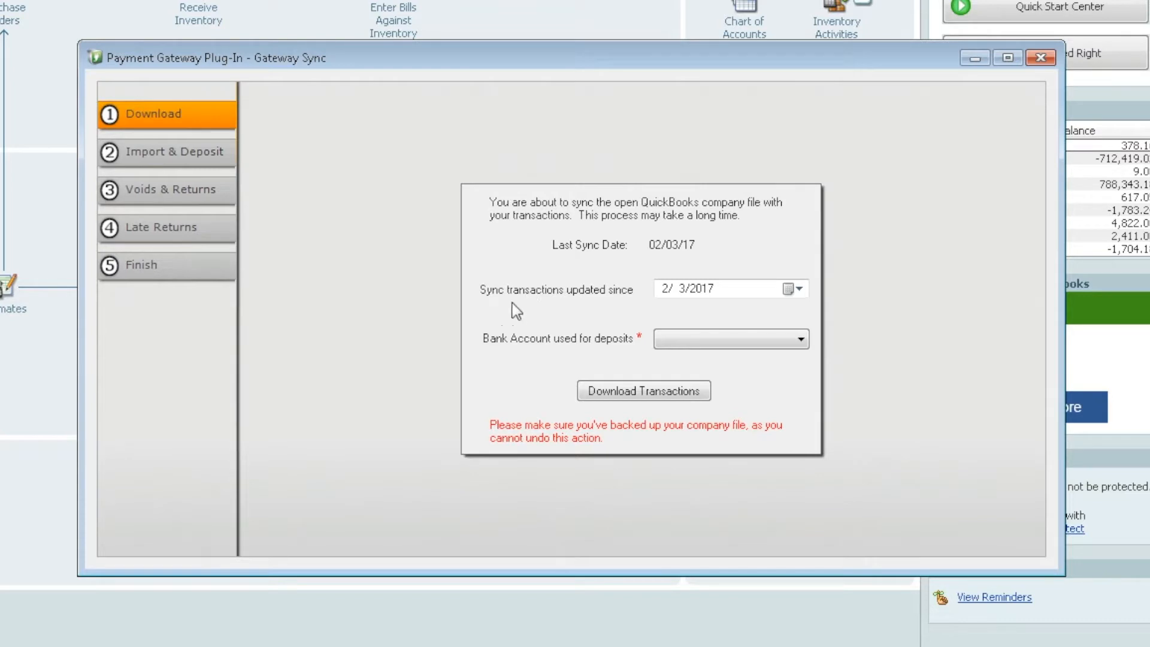
- Download gateway transactions updated since 3/10/2017 into the 'deposit' bank account
left_click(799, 290)
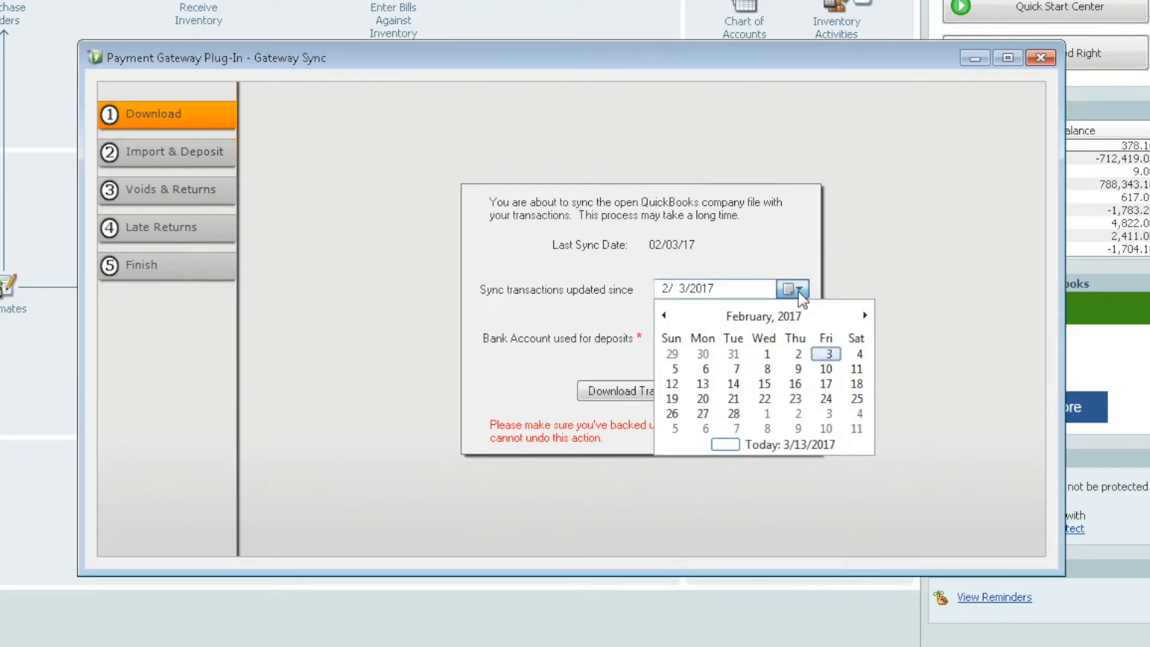
left_click(865, 315)
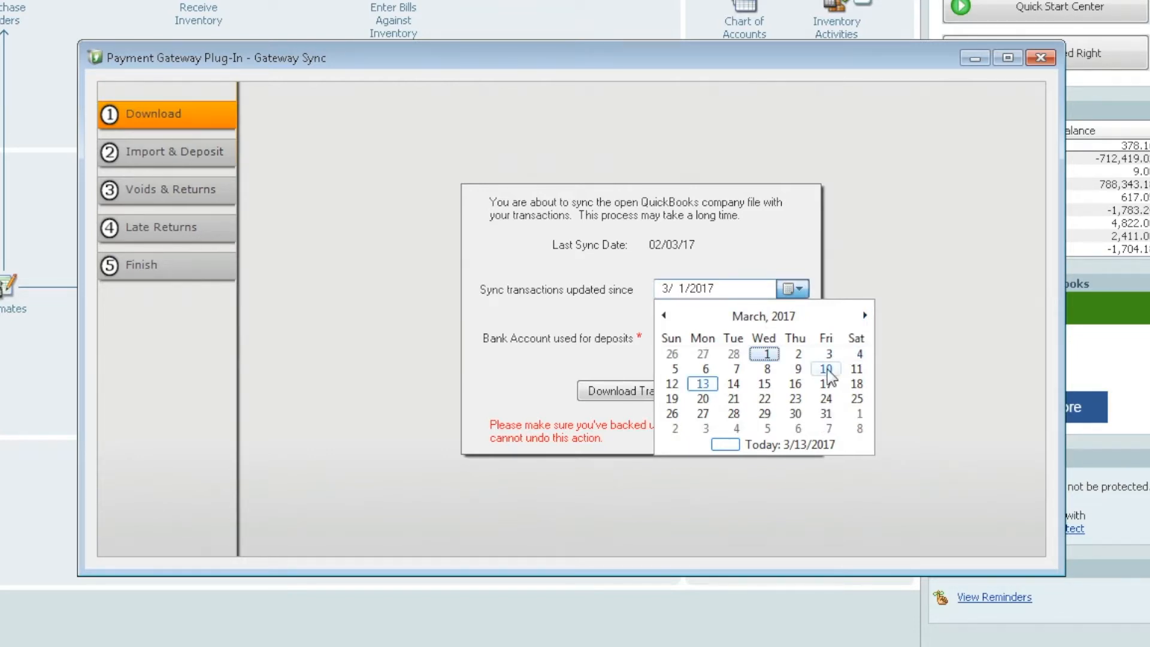
left_click(827, 370)
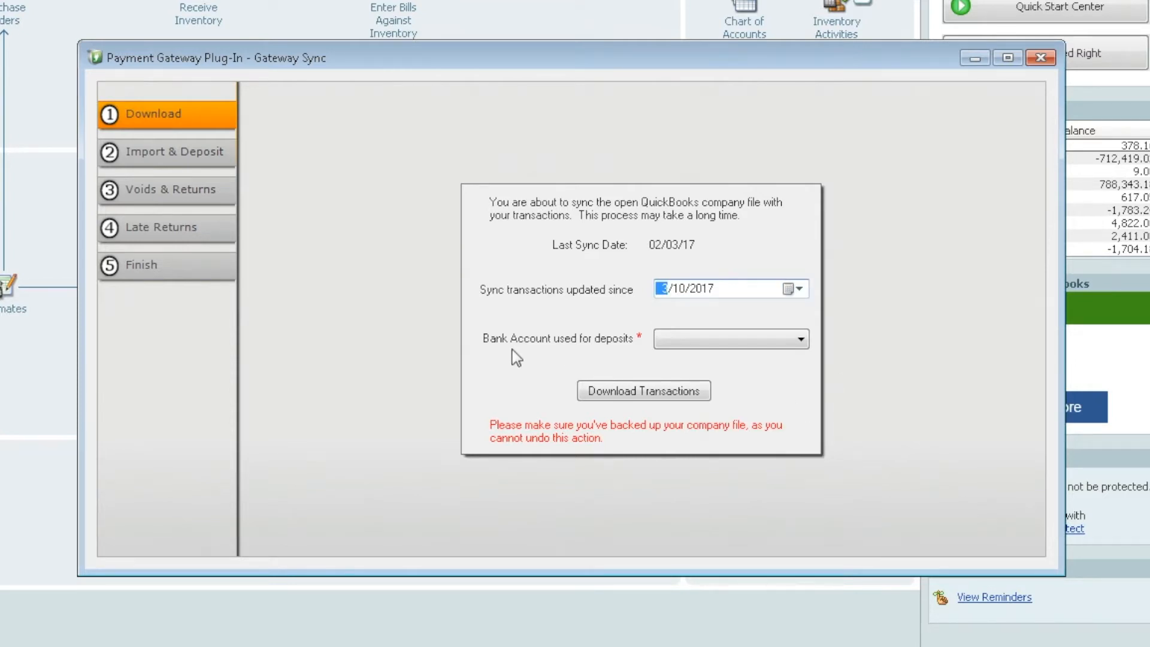
left_click(801, 339)
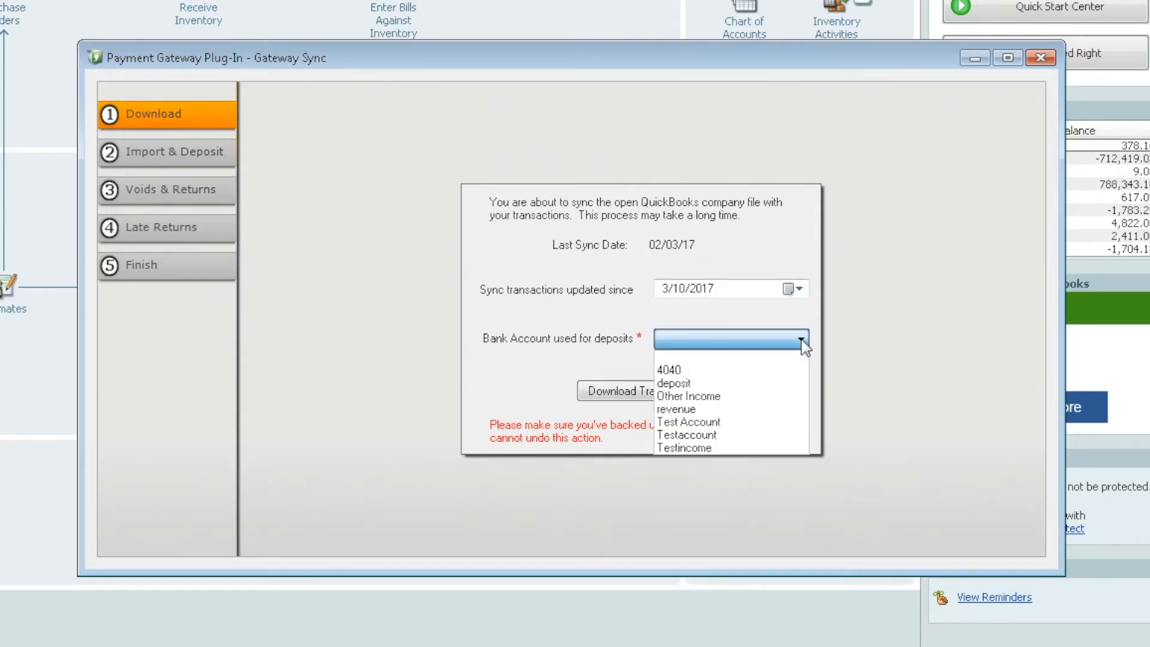
left_click(685, 384)
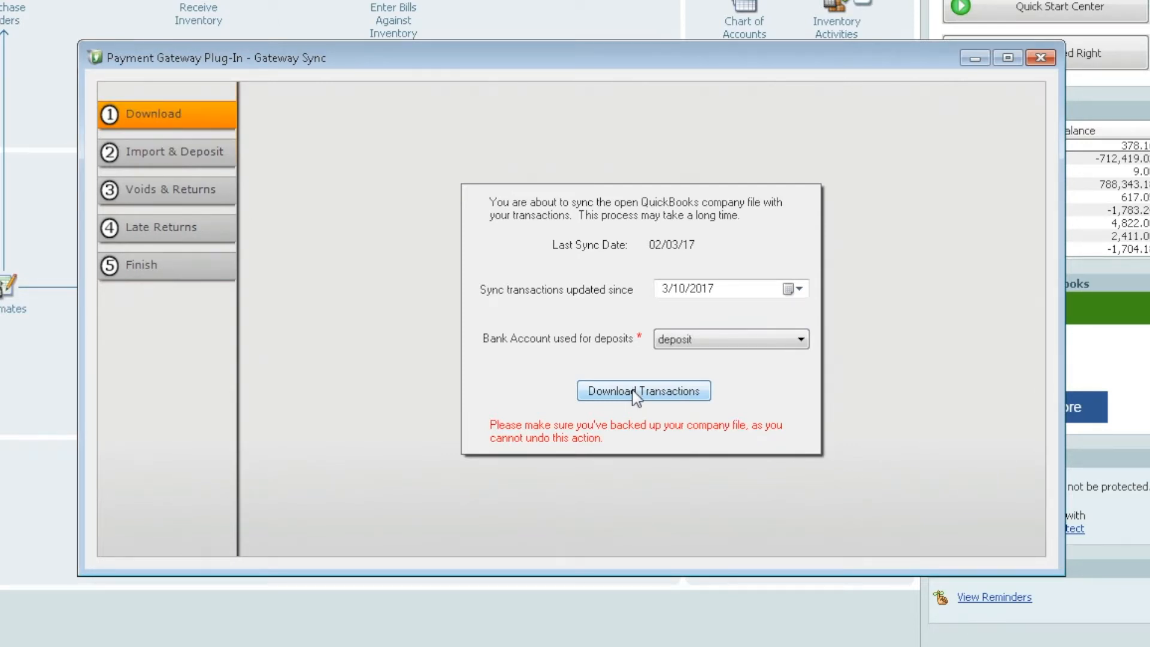
left_click(636, 392)
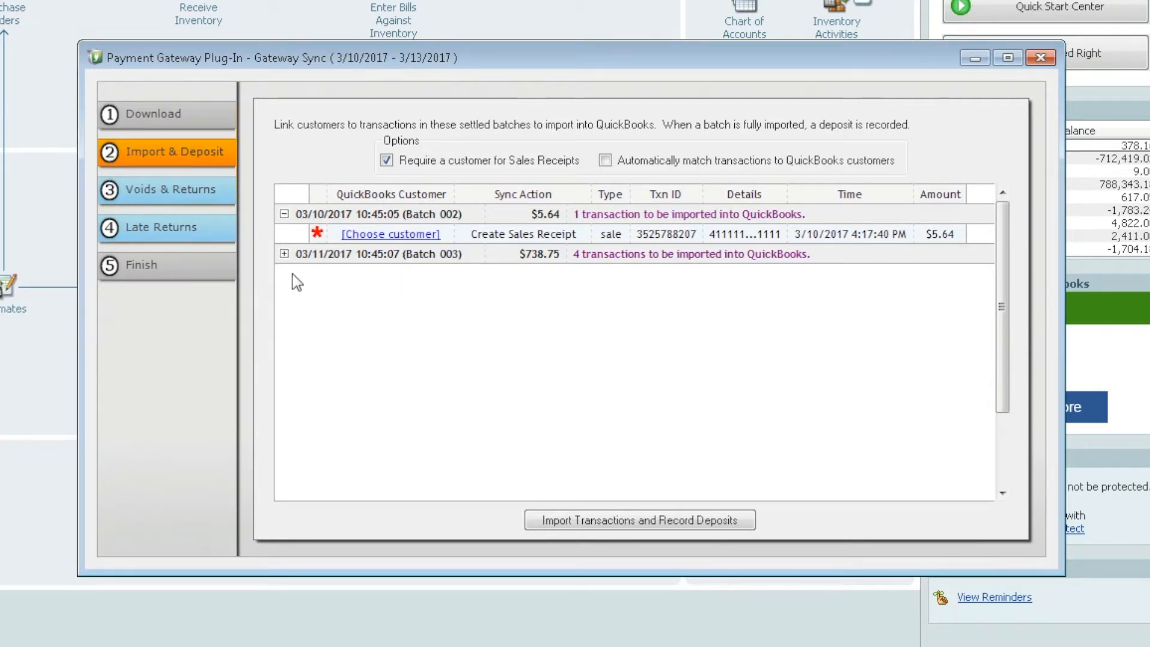
- Expand Batch 003 and auto-match its four transactions to existing QuickBooks customers
left_click(284, 253)
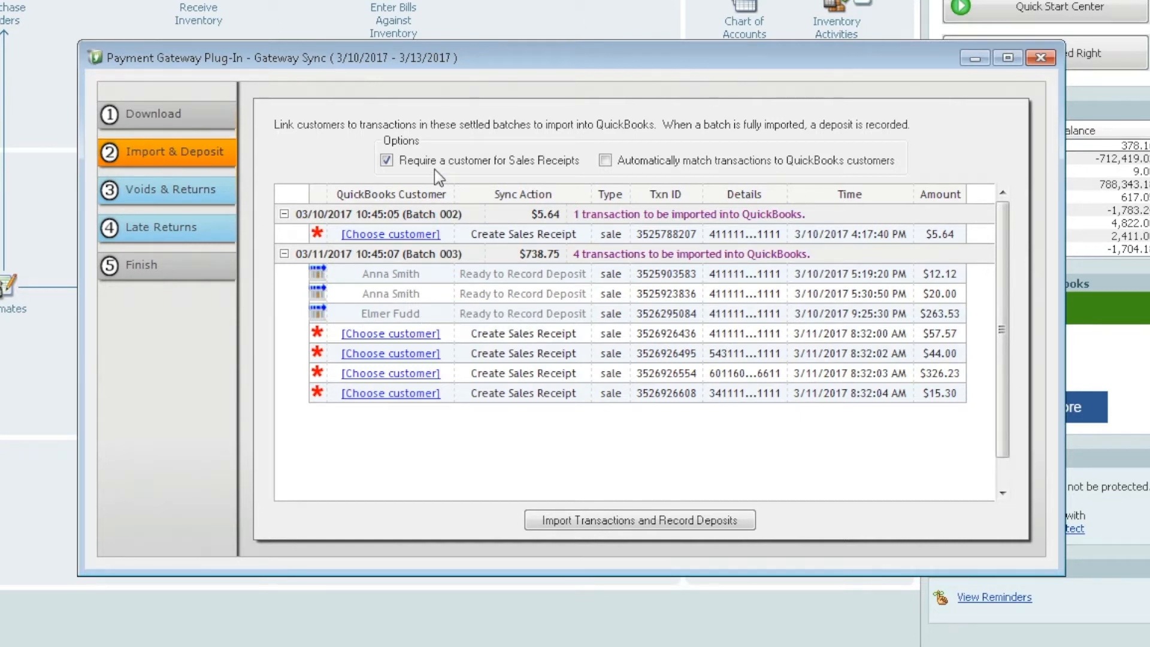
left_click(606, 160)
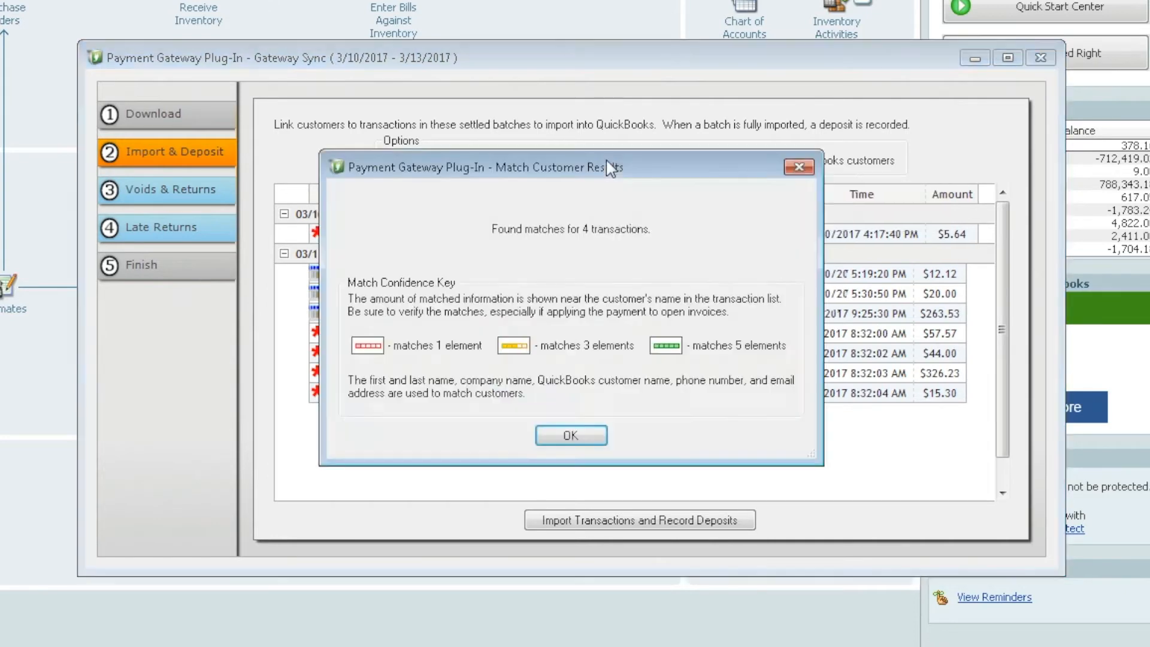
left_click(569, 438)
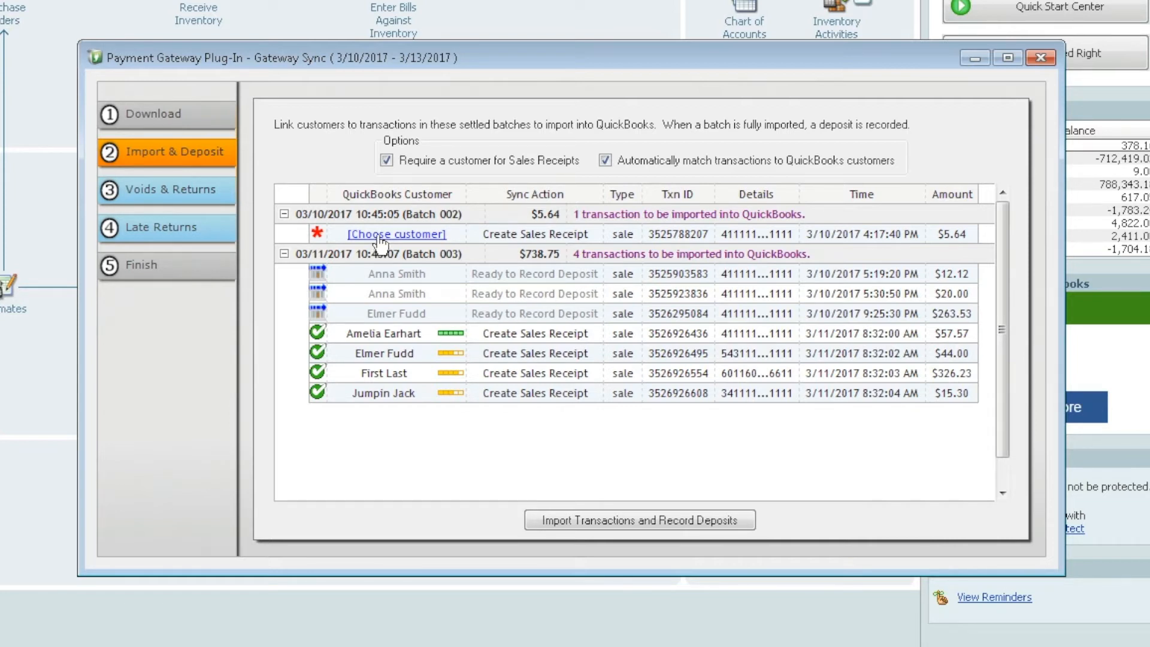
- Create a new customer from the order's billing details for Batch 002's $5.64 transaction
left_click(382, 238)
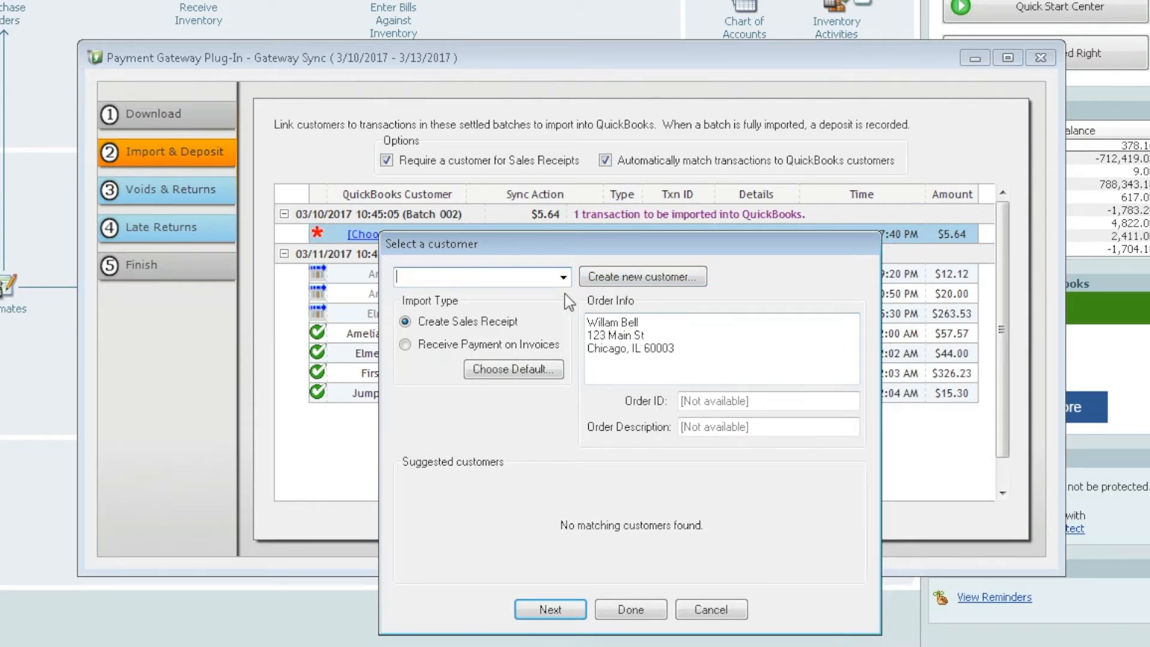
left_click(564, 278)
left_click_drag(561, 325, 559, 358)
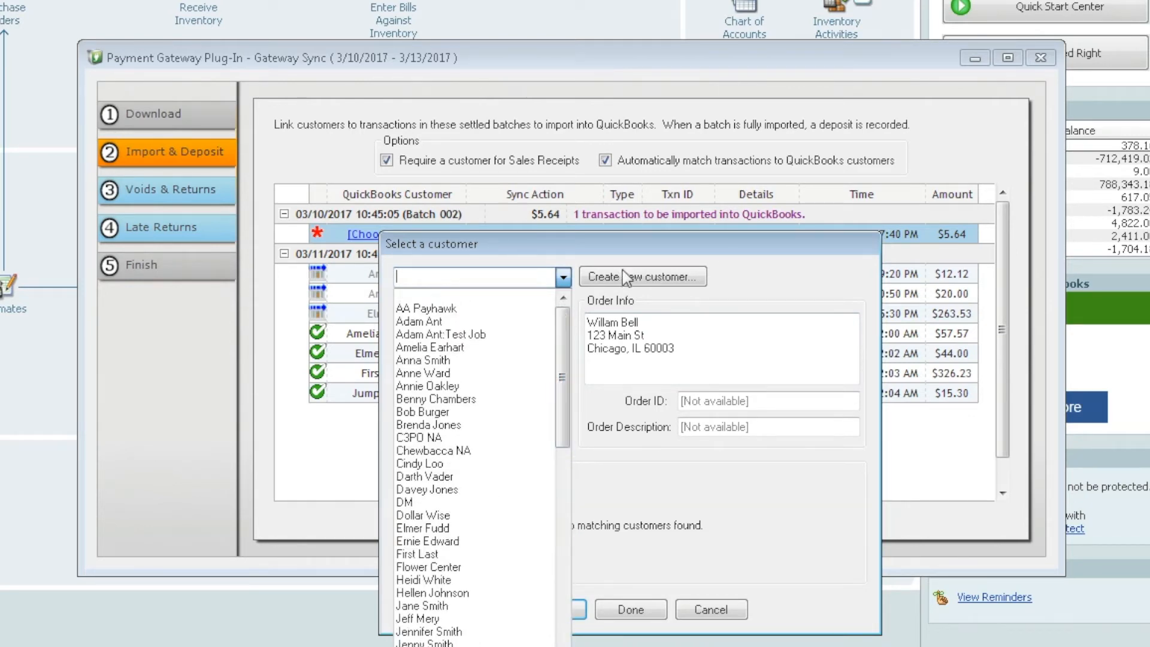
left_click(625, 280)
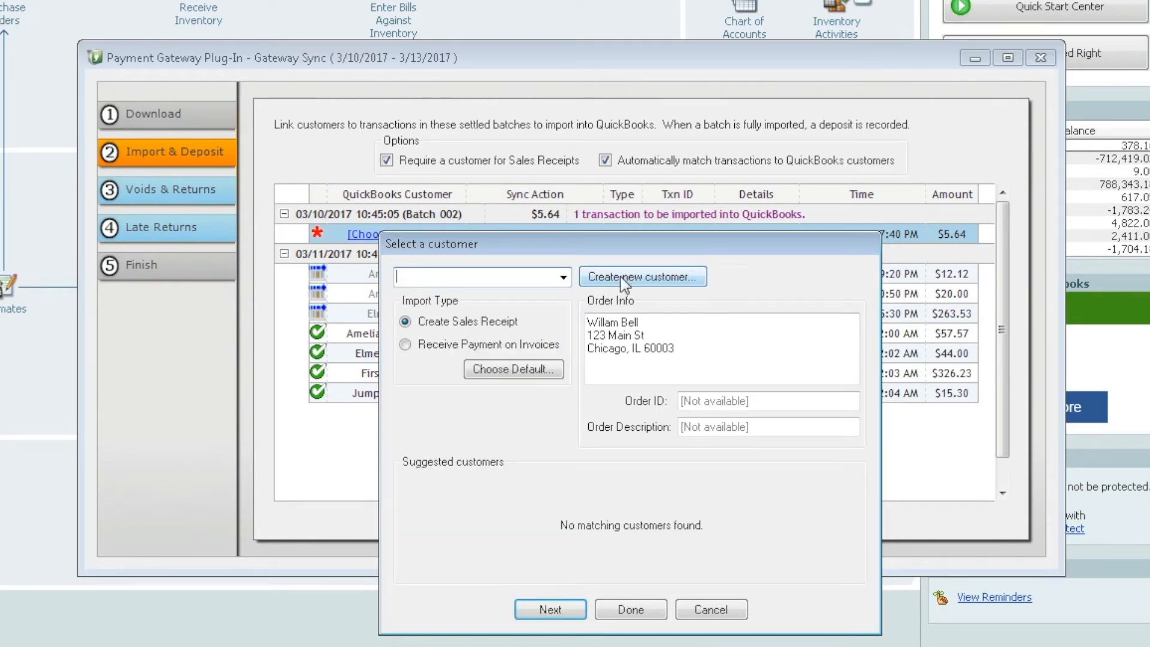
left_click(624, 279)
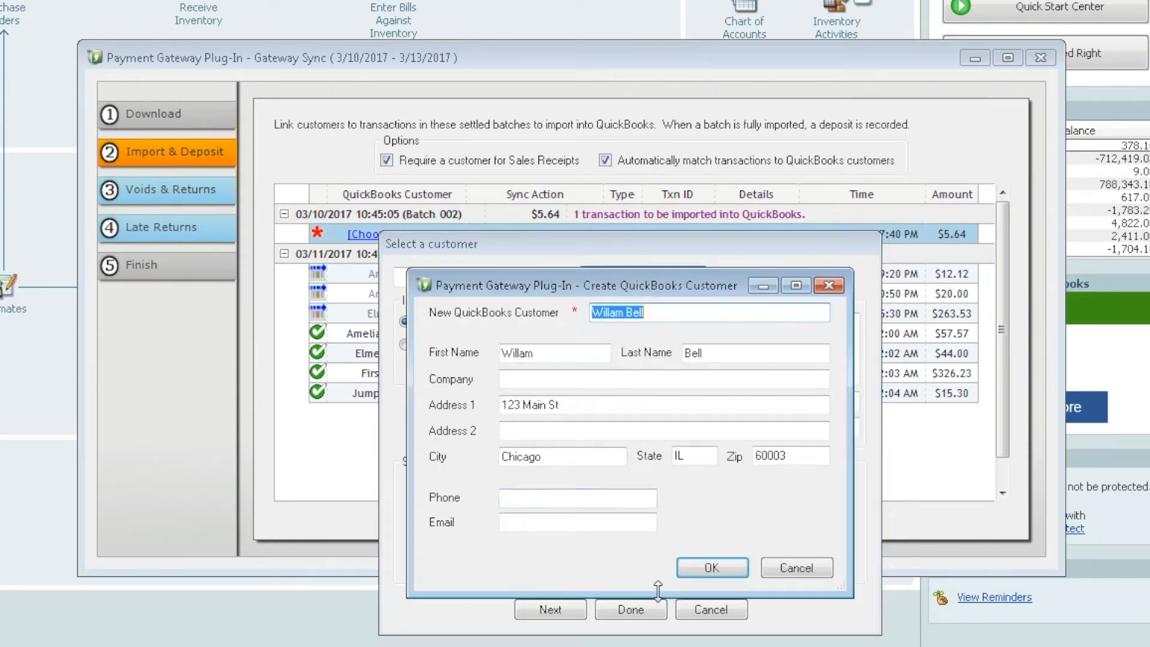
left_click(724, 567)
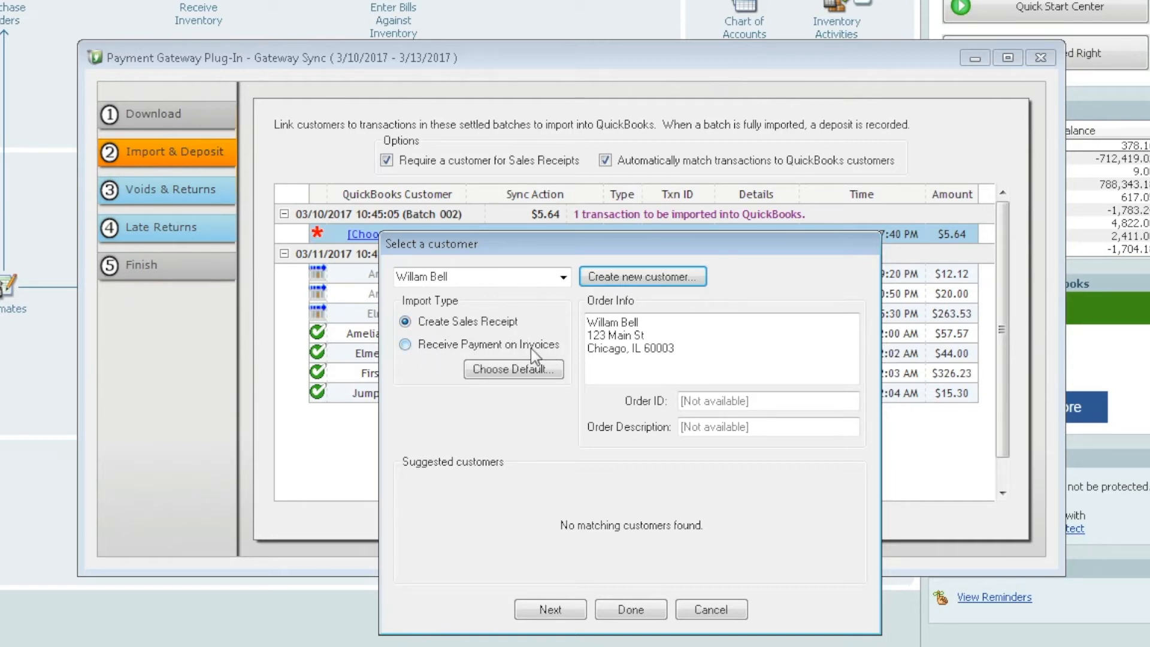
- Set the $5.64 transaction and the default import type to Receive Payment on Invoices
left_click(405, 345)
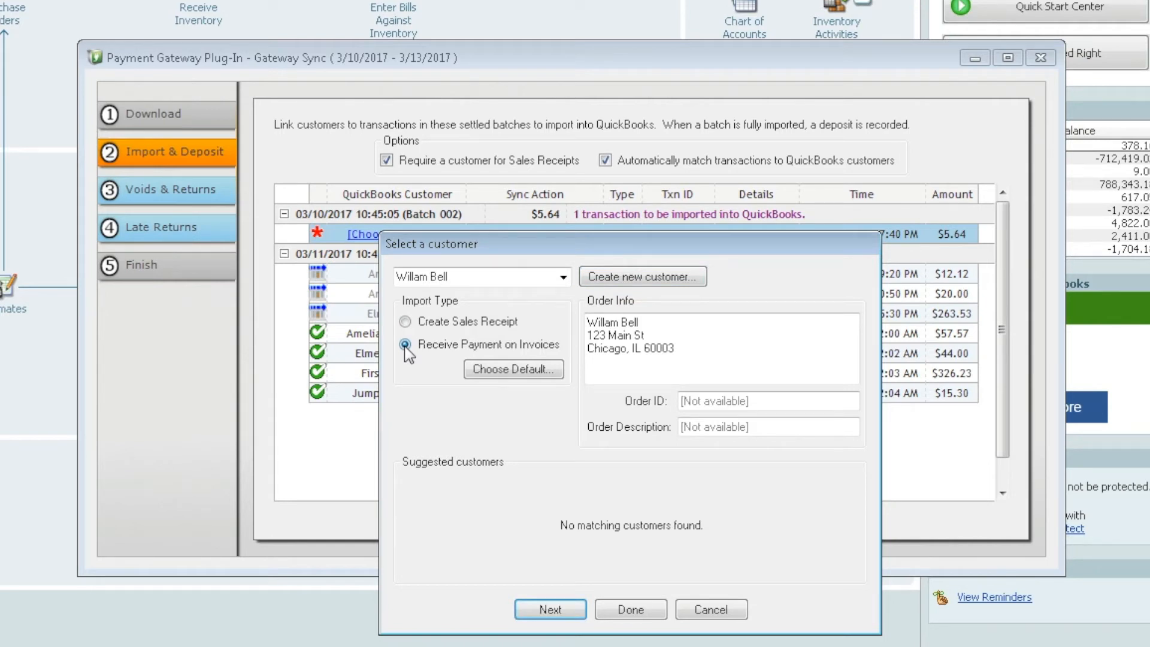
left_click(507, 369)
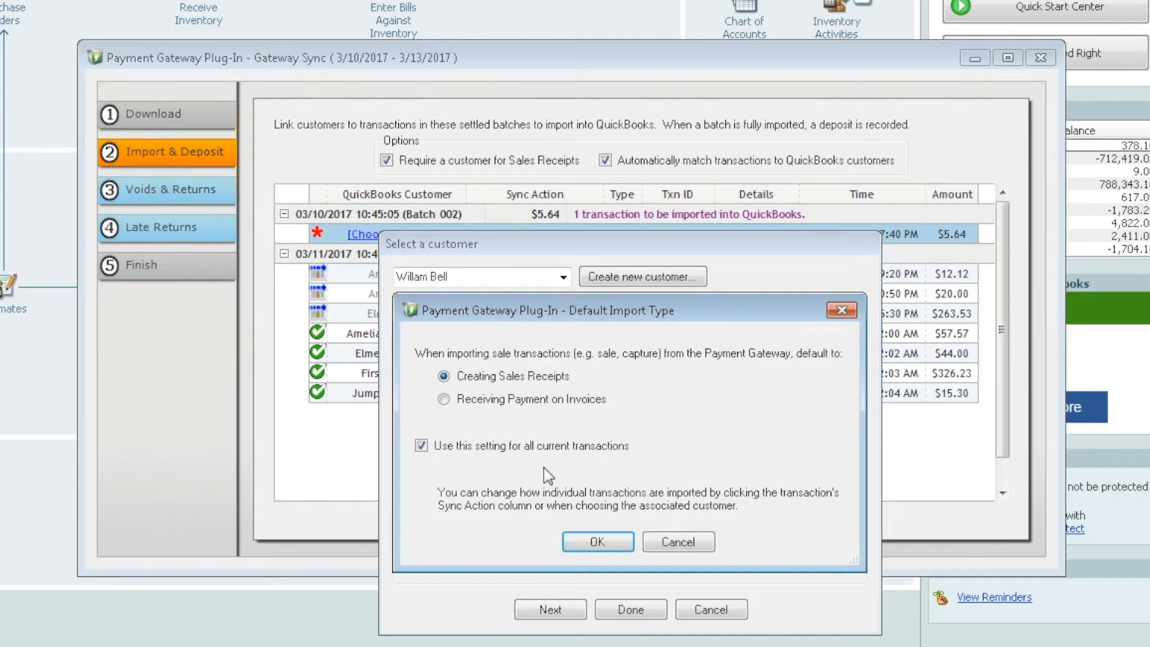
left_click(444, 399)
left_click(600, 542)
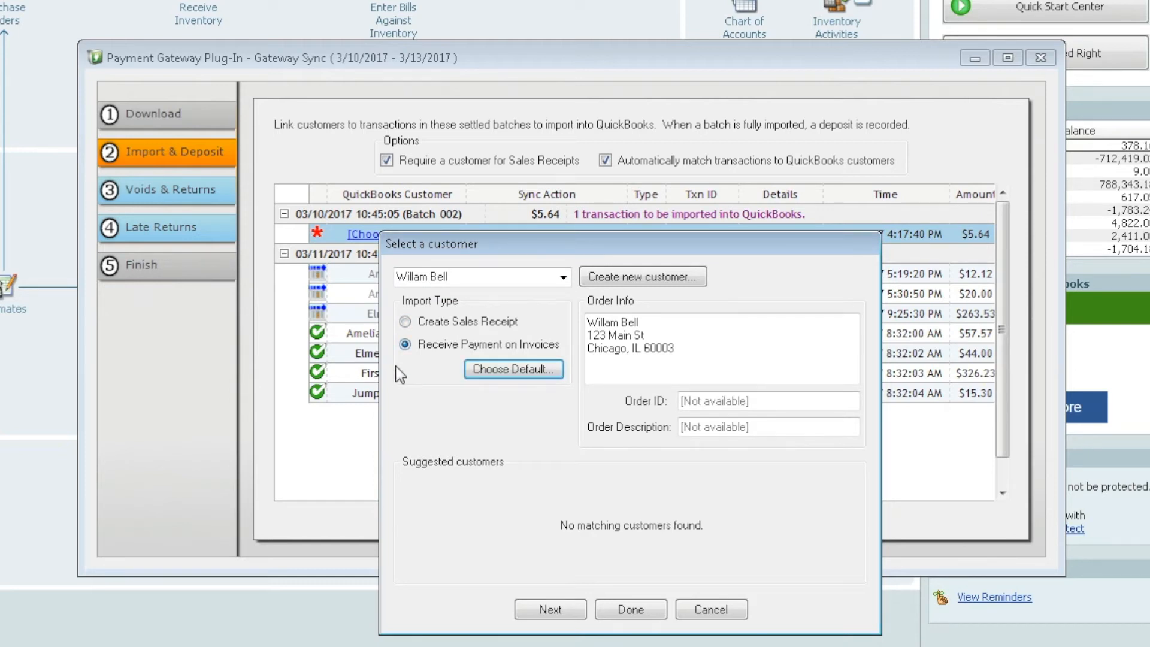
left_click(642, 612)
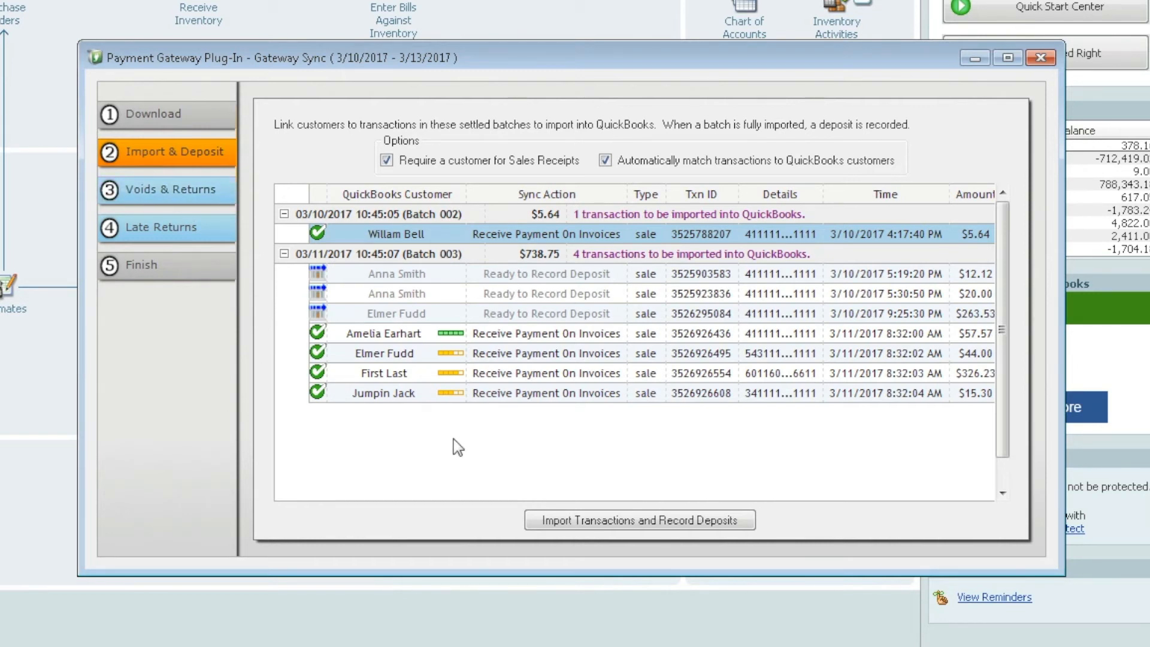
- Import the five transactions, record both batch deposits, and close Gateway Sync
left_click(633, 520)
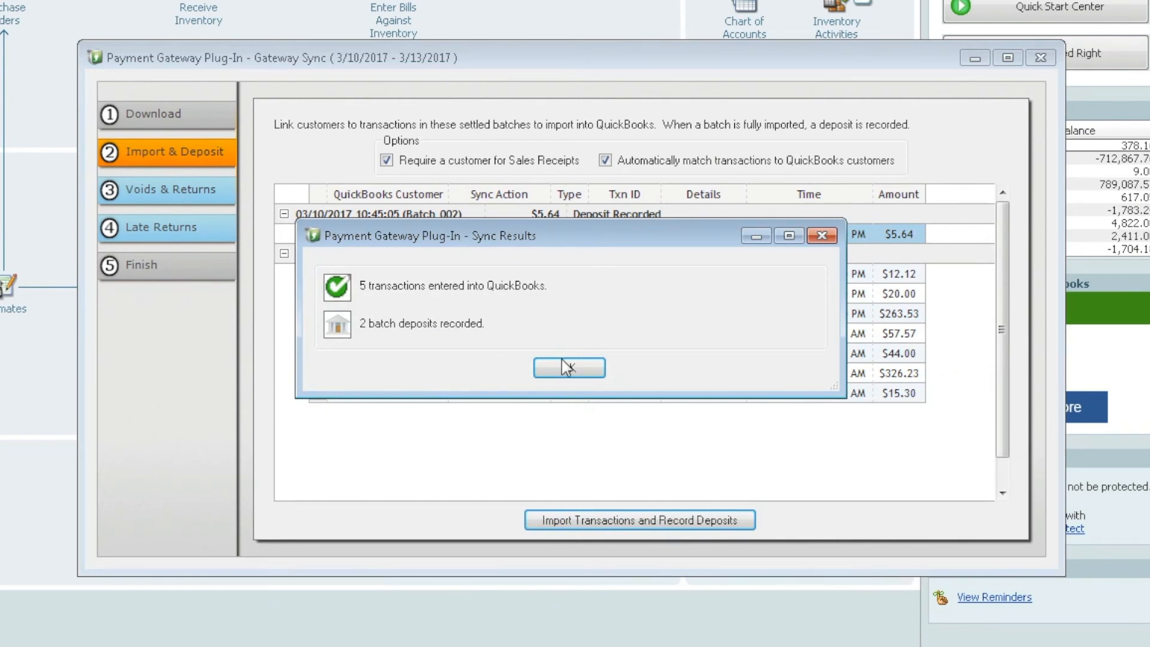
left_click(581, 372)
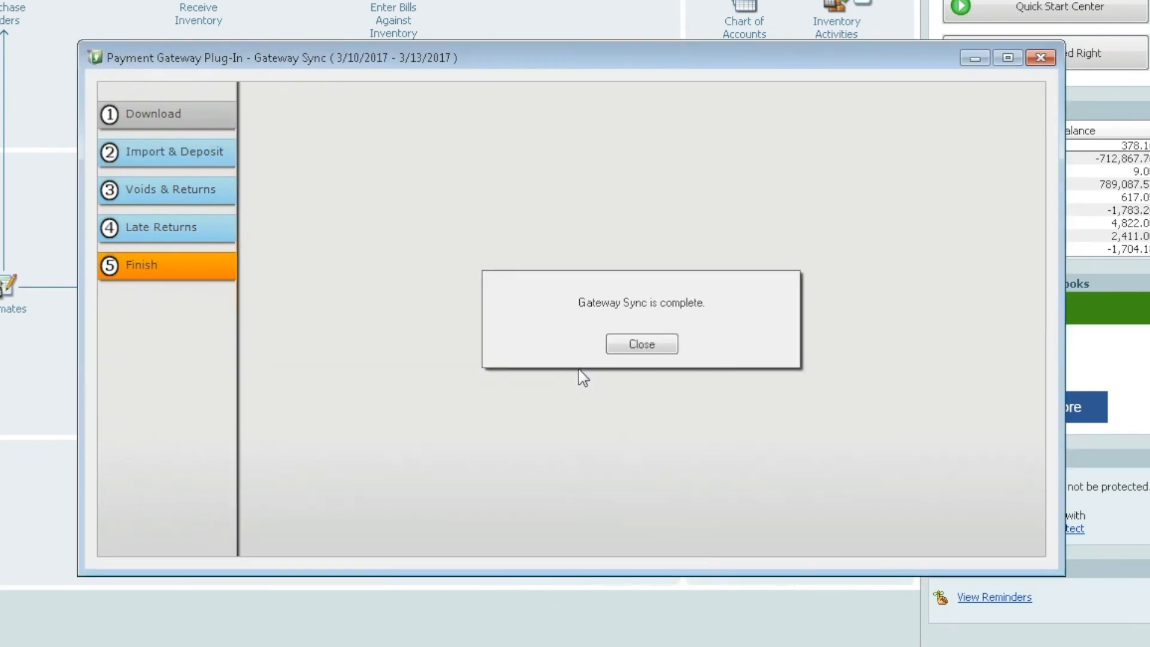
left_click(652, 344)
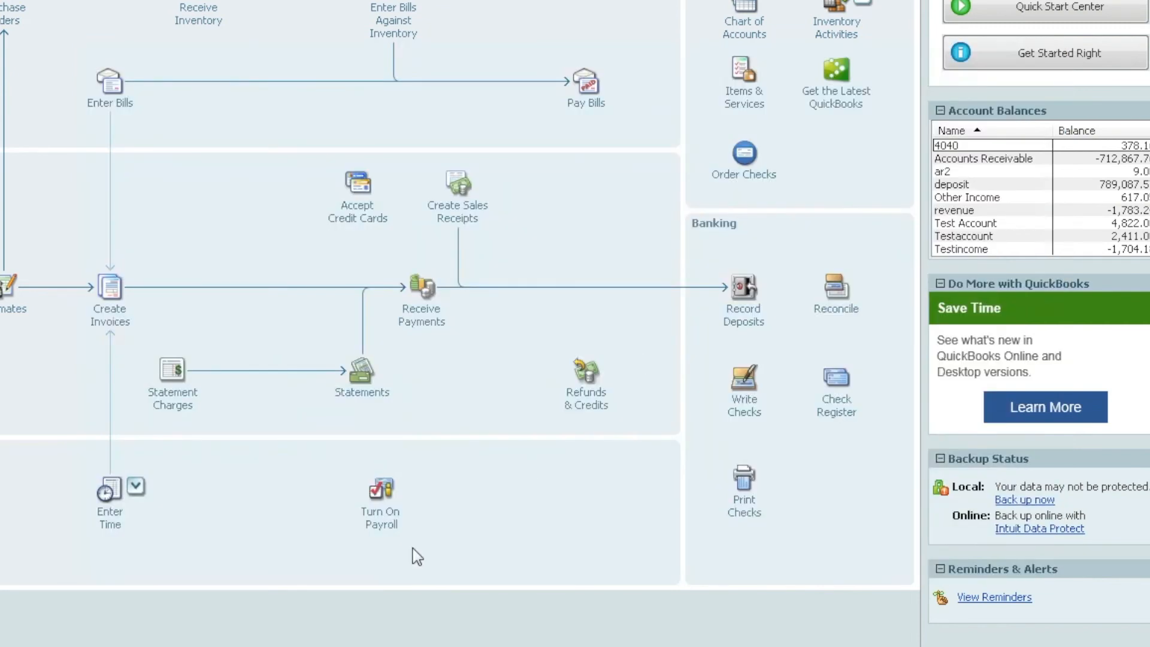